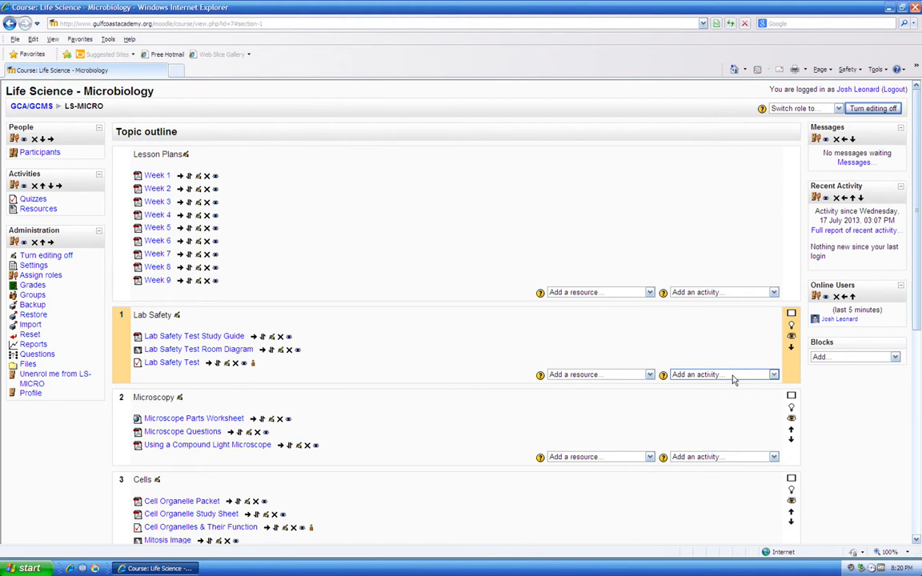
Add a quiz activity to the Lab Safety topic and name it Biology Pre-Quiz
{"action": "left_click", "coordinate": [732, 376]}
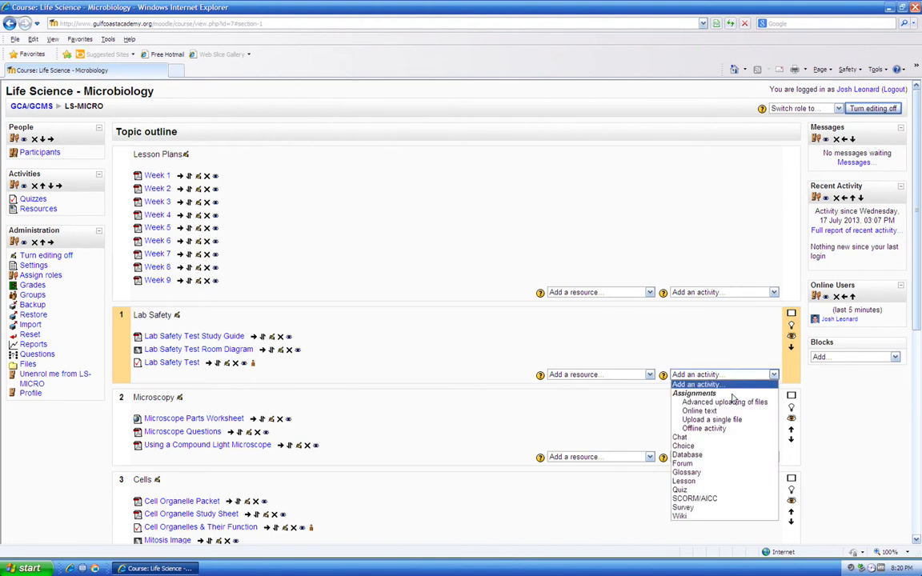
{"action": "left_click", "coordinate": [725, 490]}
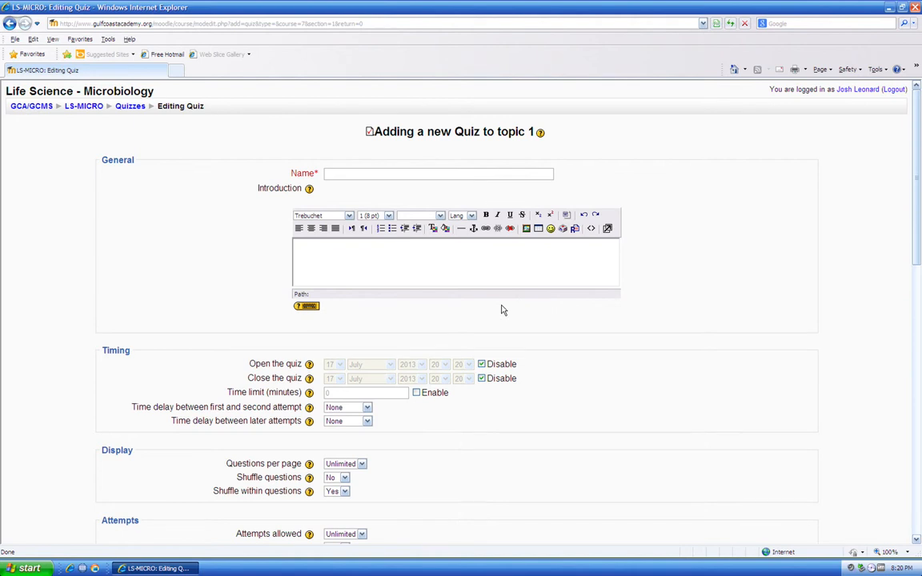
{"action": "type", "text": "Biology Pre-Quiz"}
Set the quiz's display options to shuffle the questions
{"action": "scroll", "coordinate": [517, 317], "scroll_direction": "down", "scroll_amount": 1}
{"action": "scroll", "coordinate": [516, 317], "scroll_direction": "down", "scroll_amount": 3}
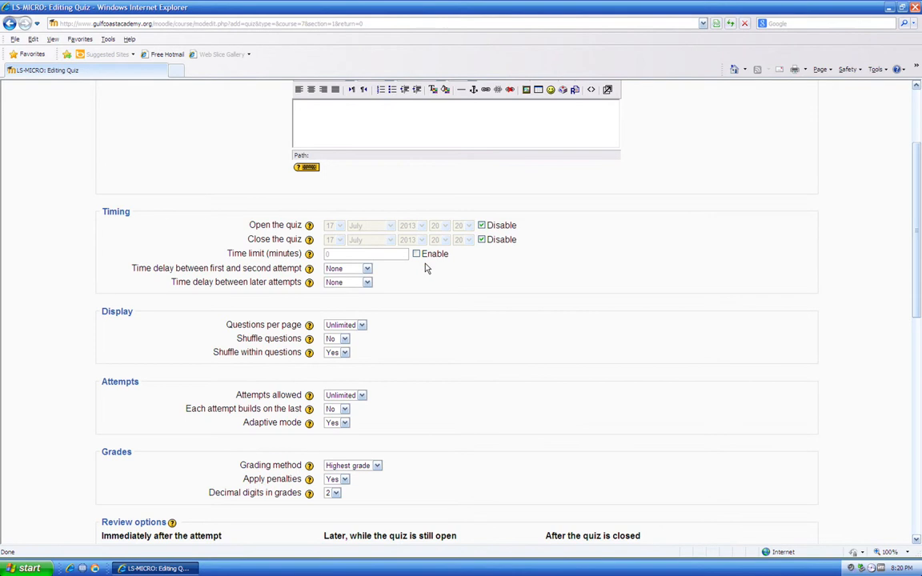
{"action": "scroll", "coordinate": [425, 267], "scroll_direction": "down", "scroll_amount": 5}
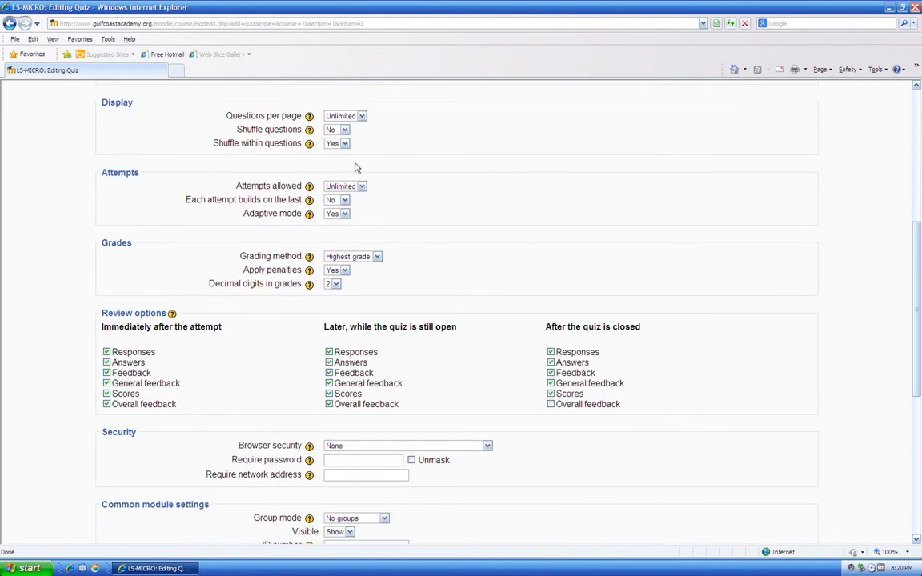
{"action": "left_click", "coordinate": [344, 130]}
{"action": "left_click", "coordinate": [346, 148]}
Set the quiz's browser security to Full screen pop-up with some JavaScript security
{"action": "scroll", "coordinate": [400, 172], "scroll_direction": "down", "scroll_amount": 4}
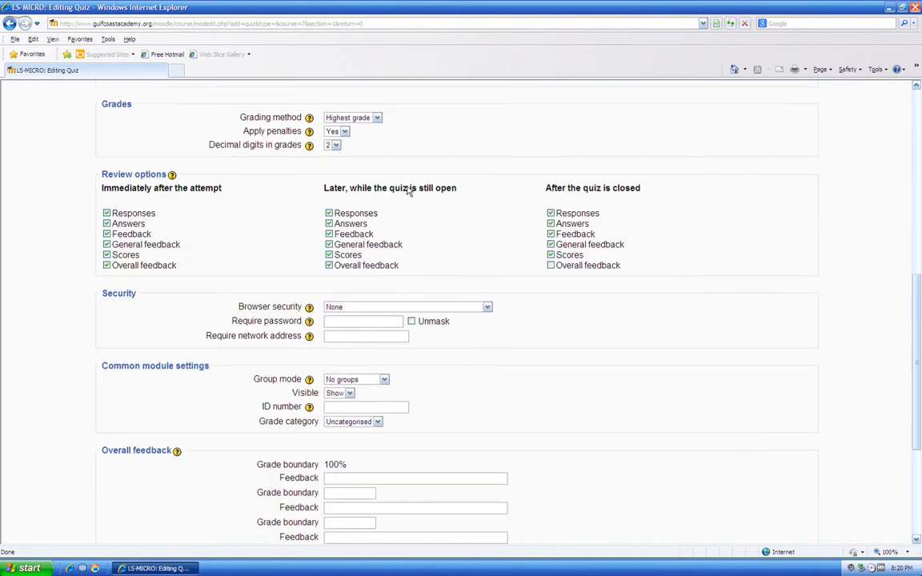
{"action": "scroll", "coordinate": [439, 220], "scroll_direction": "down", "scroll_amount": 2}
{"action": "left_click", "coordinate": [448, 235]}
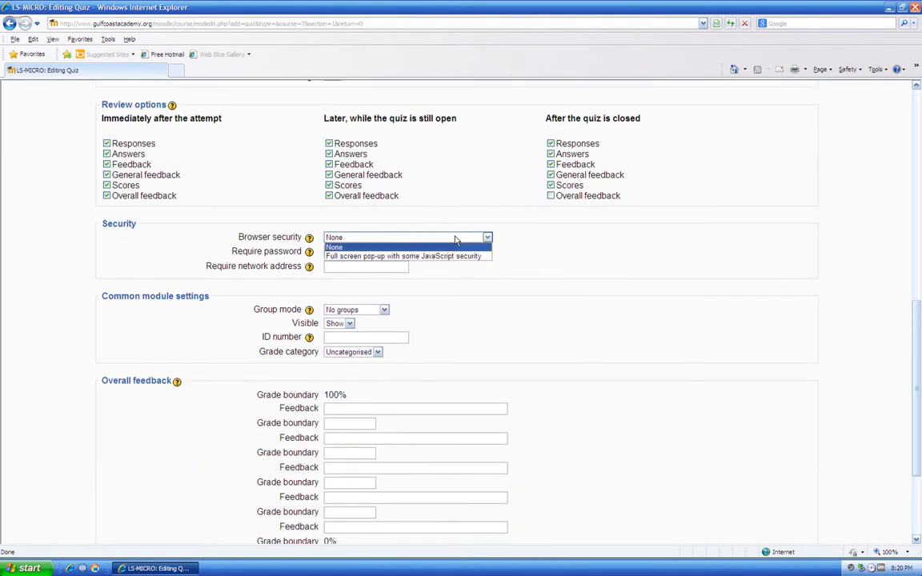
{"action": "left_click", "coordinate": [456, 255]}
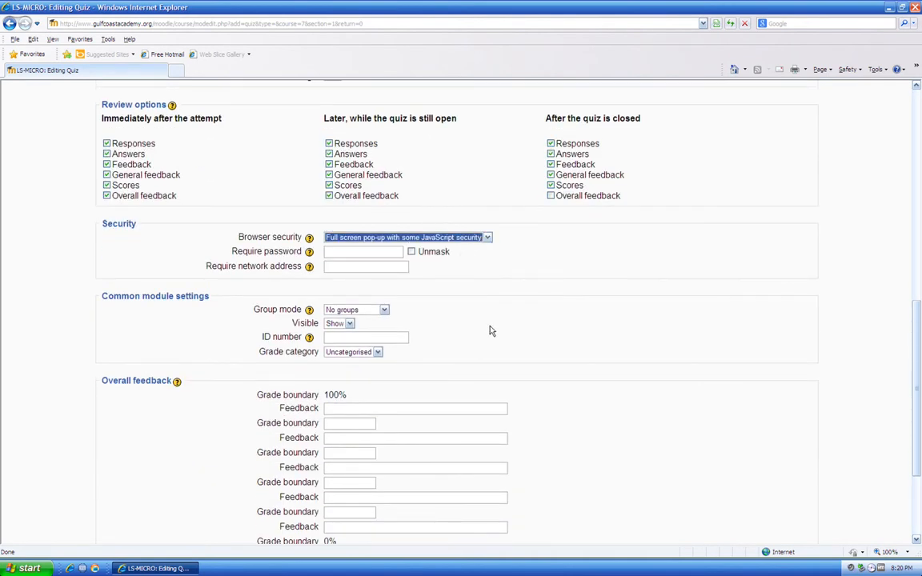
Review the remaining quiz settings, then save the quiz and display its question editing page
{"action": "scroll", "coordinate": [490, 328], "scroll_direction": "down", "scroll_amount": 3}
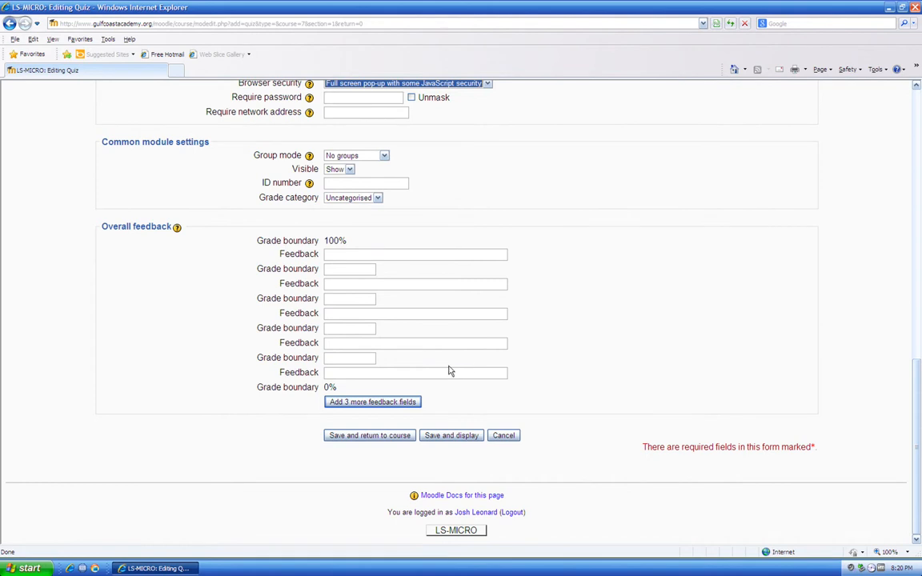
{"action": "scroll", "coordinate": [459, 372], "scroll_direction": "up", "scroll_amount": 5}
{"action": "scroll", "coordinate": [448, 372], "scroll_direction": "down", "scroll_amount": 1}
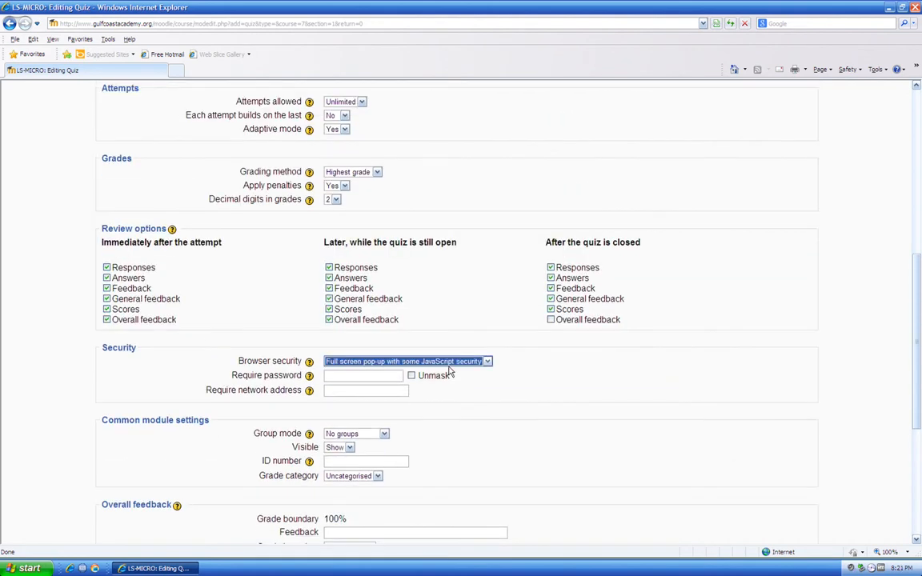
{"action": "left_click", "coordinate": [453, 346]}
{"action": "scroll", "coordinate": [454, 346], "scroll_direction": "down", "scroll_amount": 3}
{"action": "scroll", "coordinate": [453, 347], "scroll_direction": "up", "scroll_amount": 8}
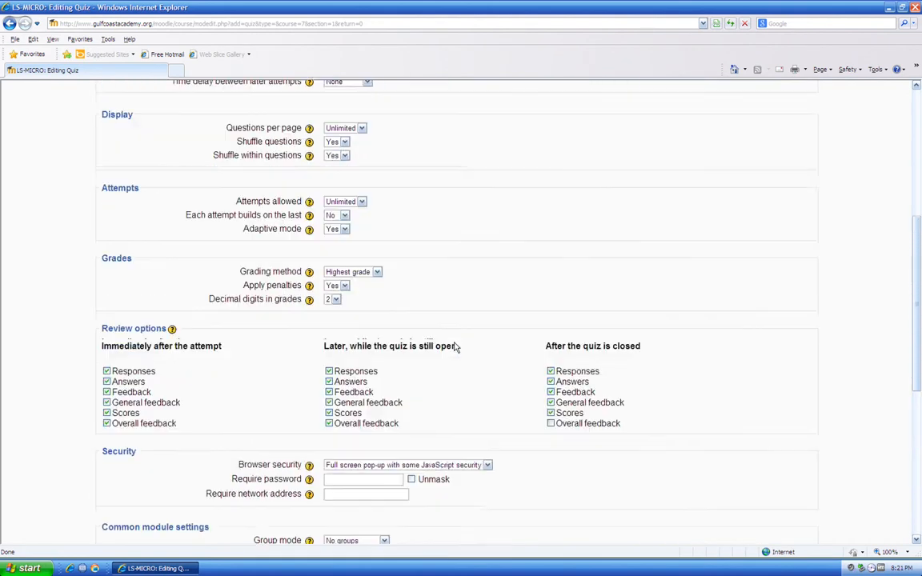
{"action": "scroll", "coordinate": [453, 347], "scroll_direction": "down", "scroll_amount": 3}
{"action": "scroll", "coordinate": [454, 346], "scroll_direction": "down", "scroll_amount": 6}
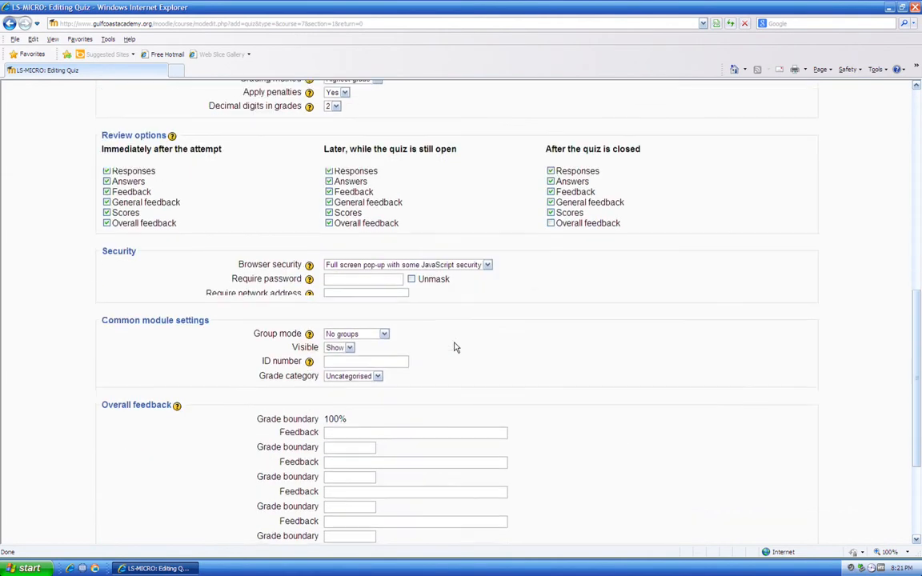
{"action": "left_click", "coordinate": [451, 434]}
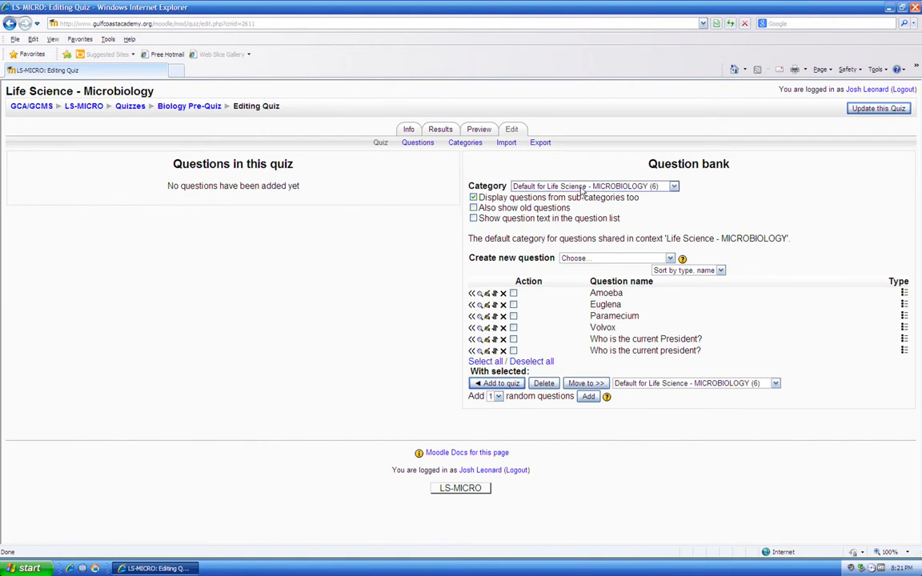
Open question import for the Biology Pre-Quiz and choose Blackboard as the file format
{"action": "left_click", "coordinate": [621, 187]}
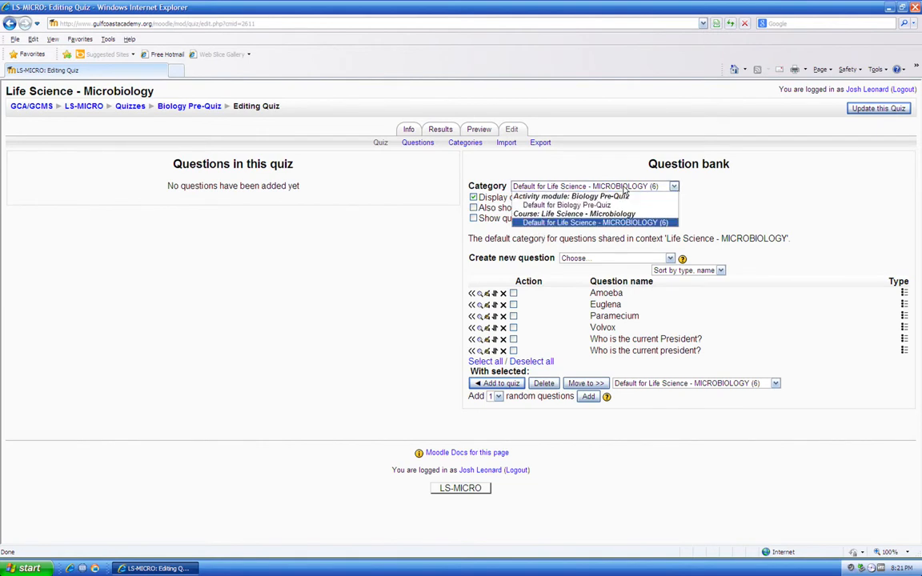
{"action": "left_click", "coordinate": [625, 188]}
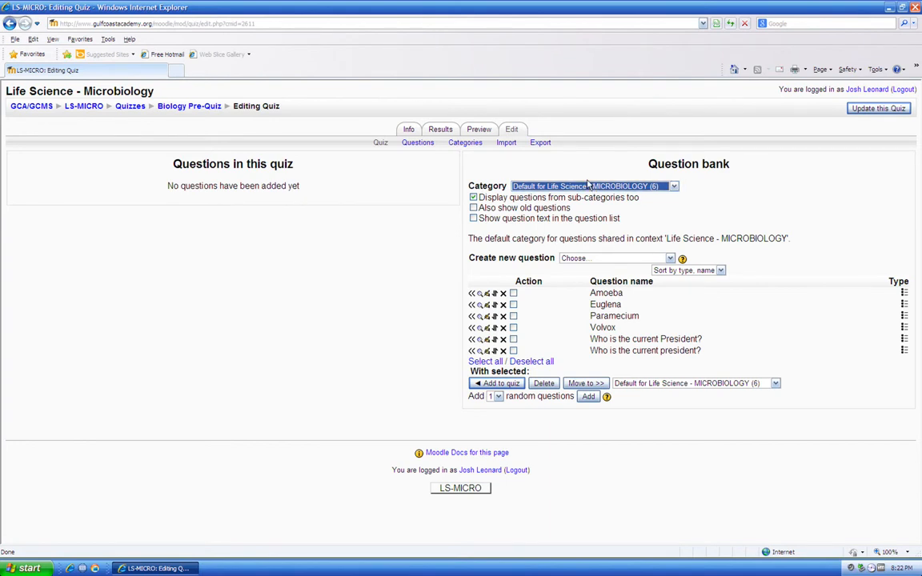
{"action": "left_click", "coordinate": [507, 144]}
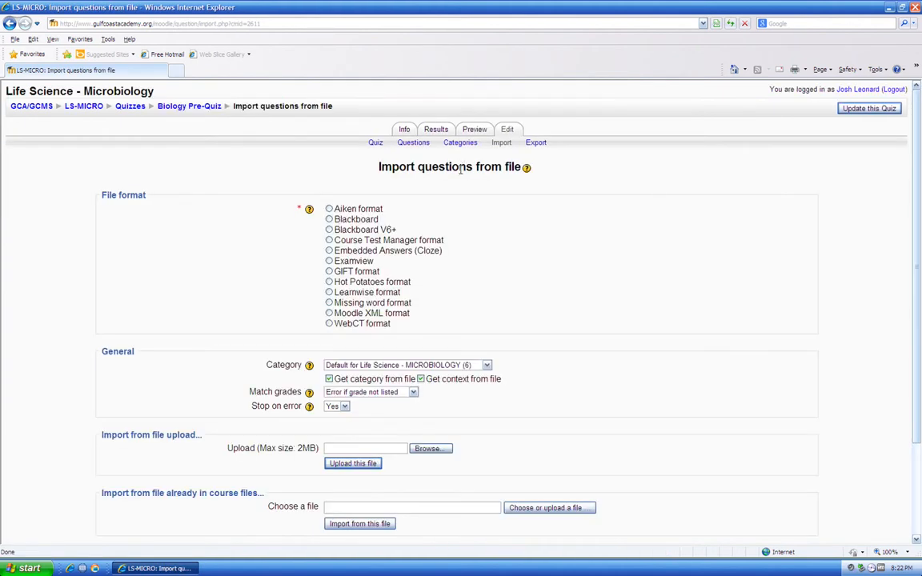
{"action": "left_click", "coordinate": [329, 220]}
Set the import category to Default for Biology Pre-Quiz
{"action": "scroll", "coordinate": [491, 247], "scroll_direction": "down", "scroll_amount": 3}
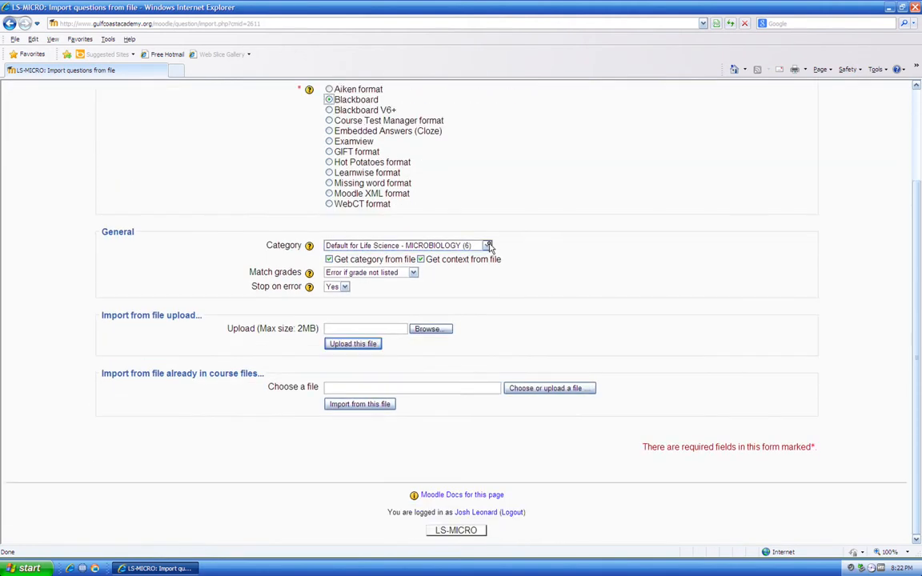
{"action": "left_click", "coordinate": [486, 246]}
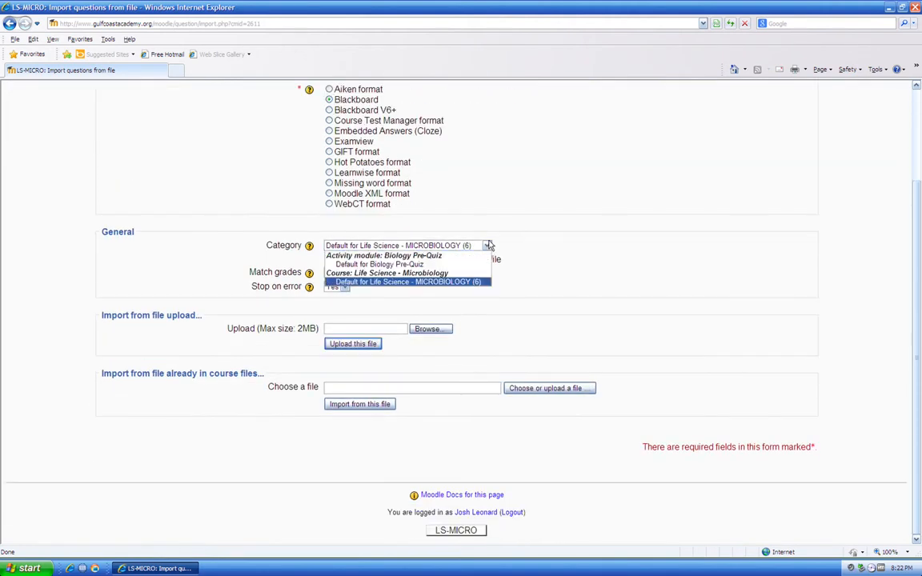
{"action": "left_click", "coordinate": [438, 264]}
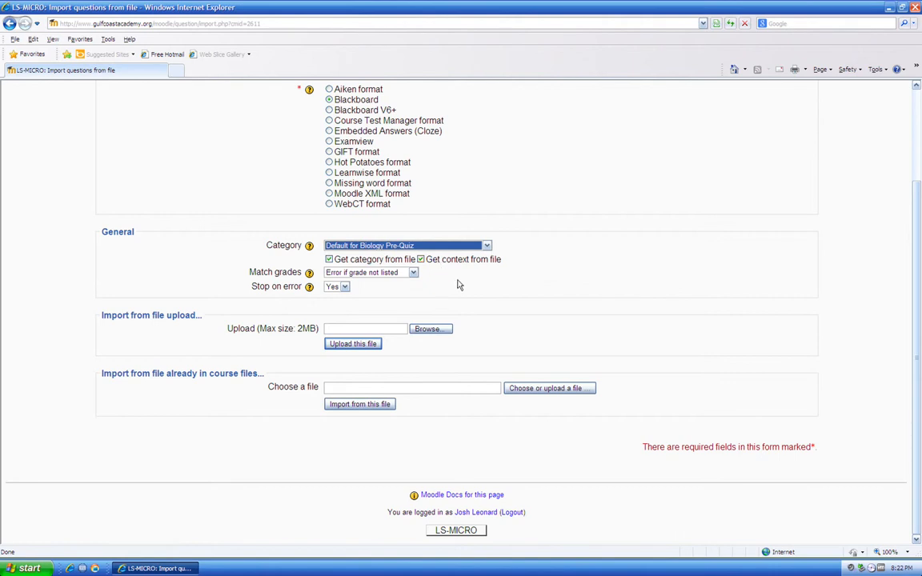
{"action": "left_click", "coordinate": [458, 284]}
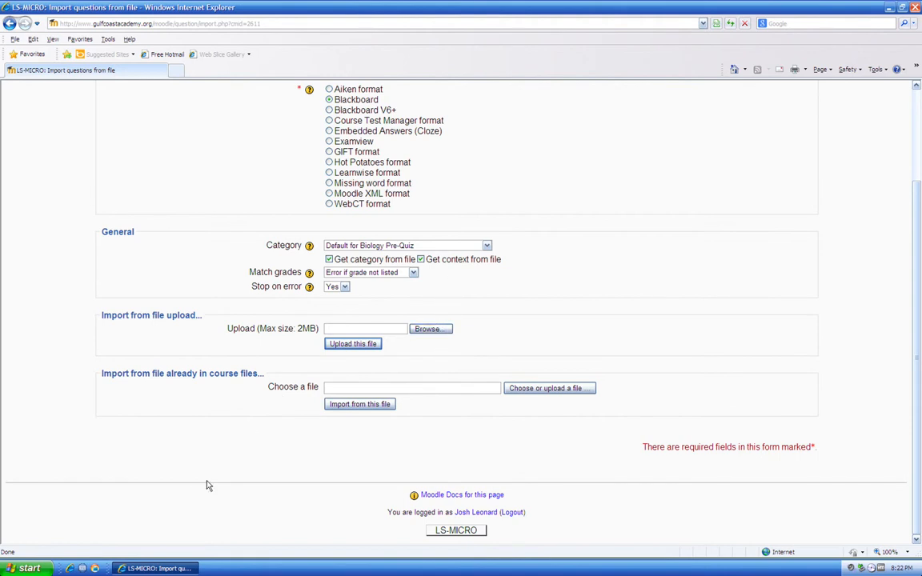
Open the Biology Pre-Post Quiz test from the desktop in ExamView Test Builder and start exporting it to Blackboard 5.x format
{"action": "left_click", "coordinate": [156, 568]}
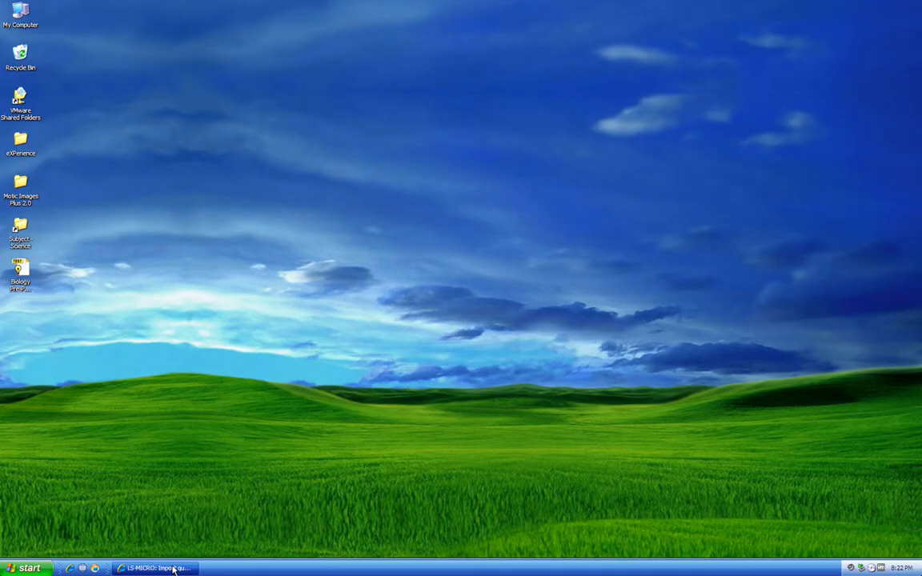
{"action": "double_click", "coordinate": [21, 269]}
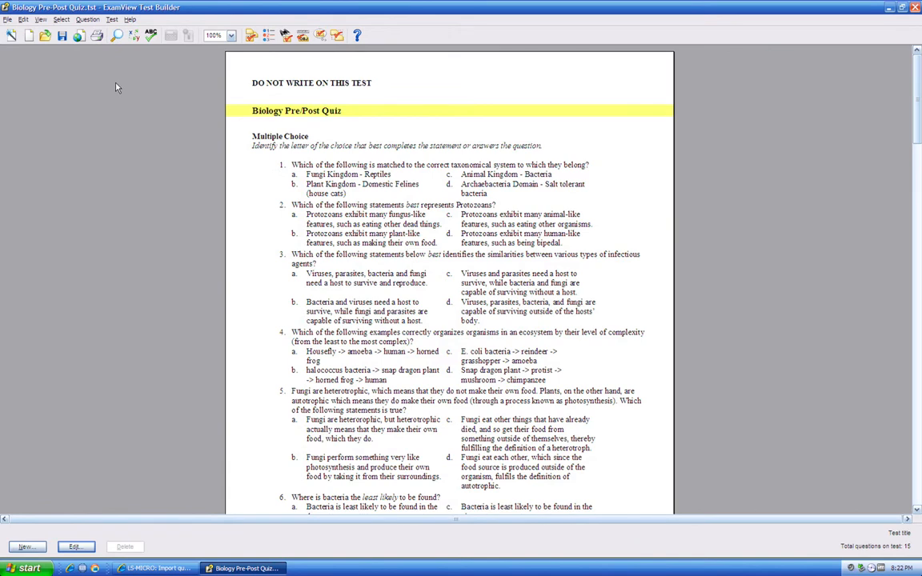
{"action": "left_click", "coordinate": [8, 20]}
{"action": "mouse_move", "coordinate": [34, 101]}
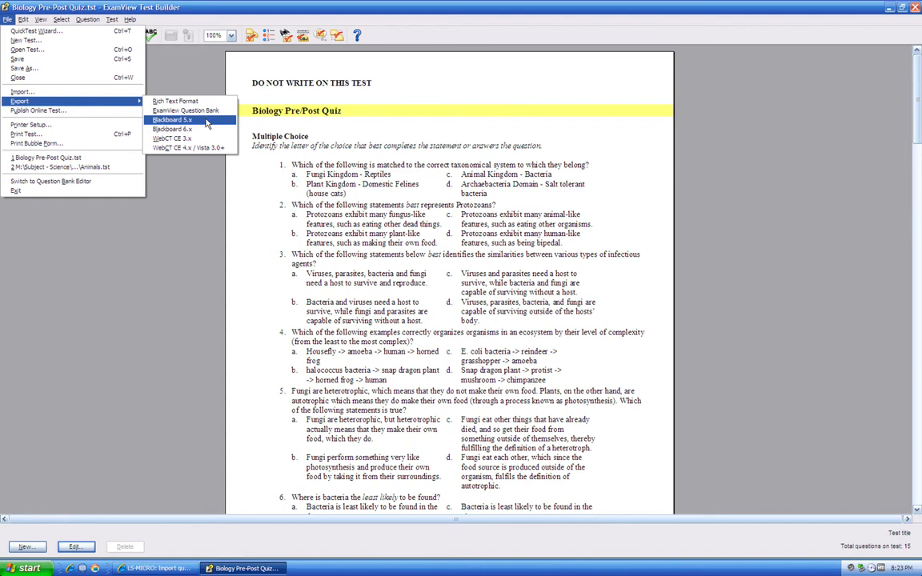
{"action": "left_click", "coordinate": [207, 122]}
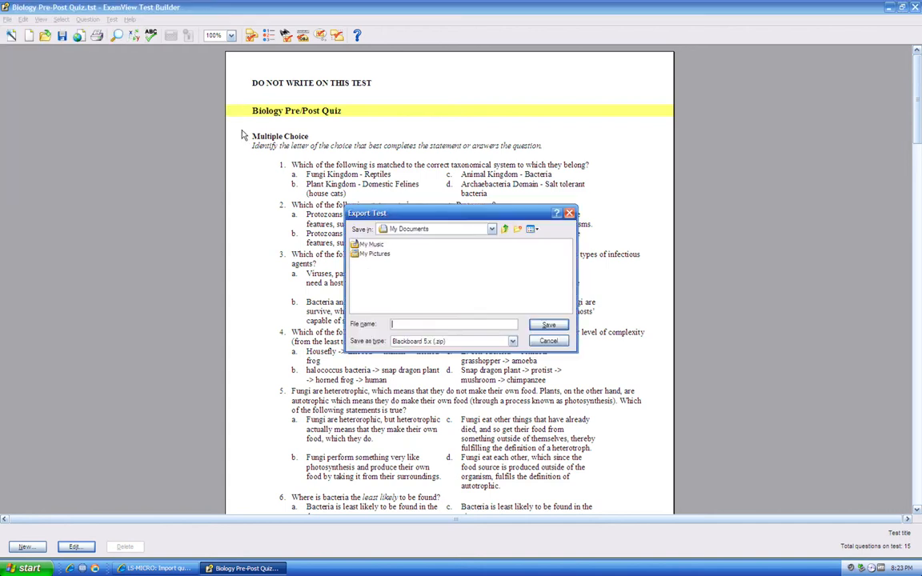
Save the exported test to the Desktop with the file name Biology Pre-Quiz
{"action": "left_click", "coordinate": [492, 230]}
{"action": "left_click", "coordinate": [424, 238]}
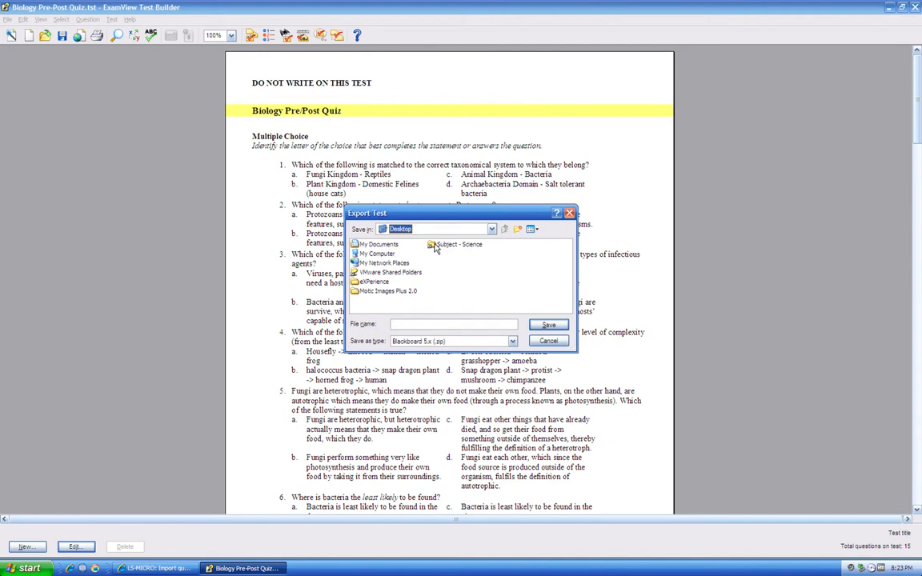
{"action": "left_click", "coordinate": [449, 324]}
{"action": "type", "text": "Bi"}
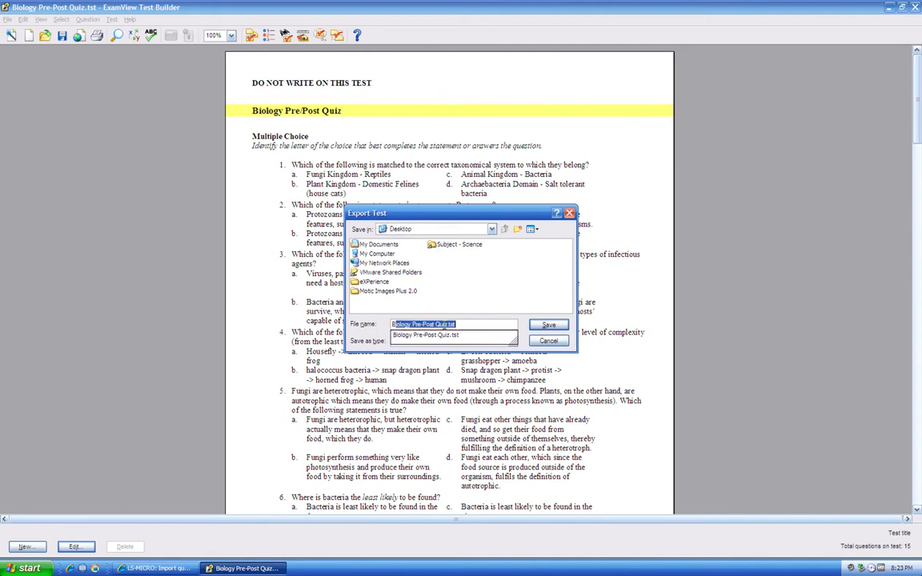
{"action": "type", "text": "ology Pre-Quiz"}
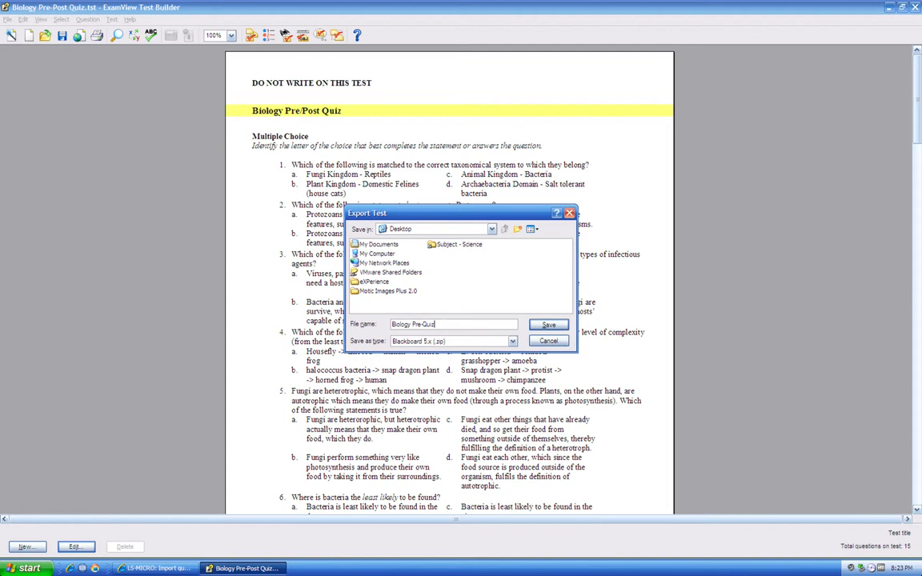
{"action": "left_click", "coordinate": [530, 328]}
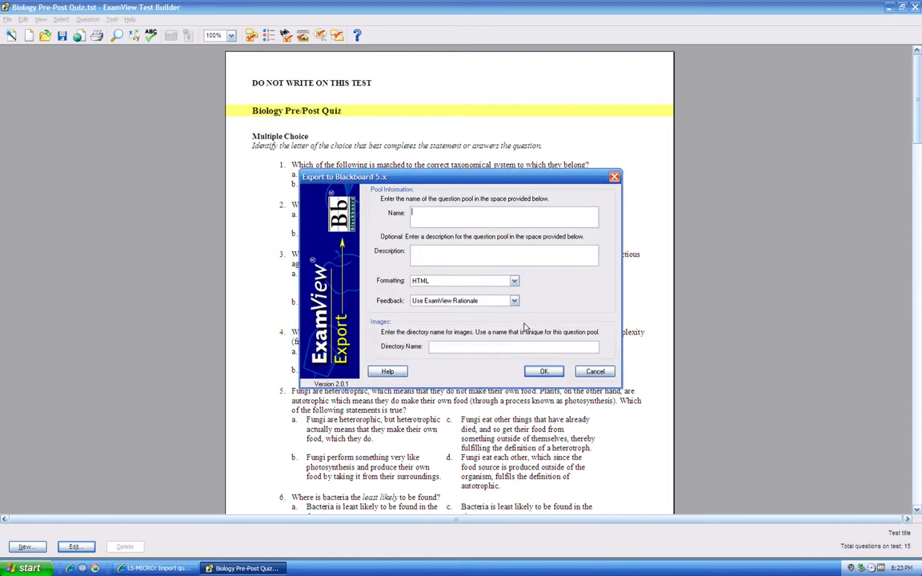
Enter the question pool name and the image directory name, and complete the Blackboard export
{"action": "type", "text": "B"}
{"action": "type", "text": "A"}
{"action": "left_click", "coordinate": [542, 372]}
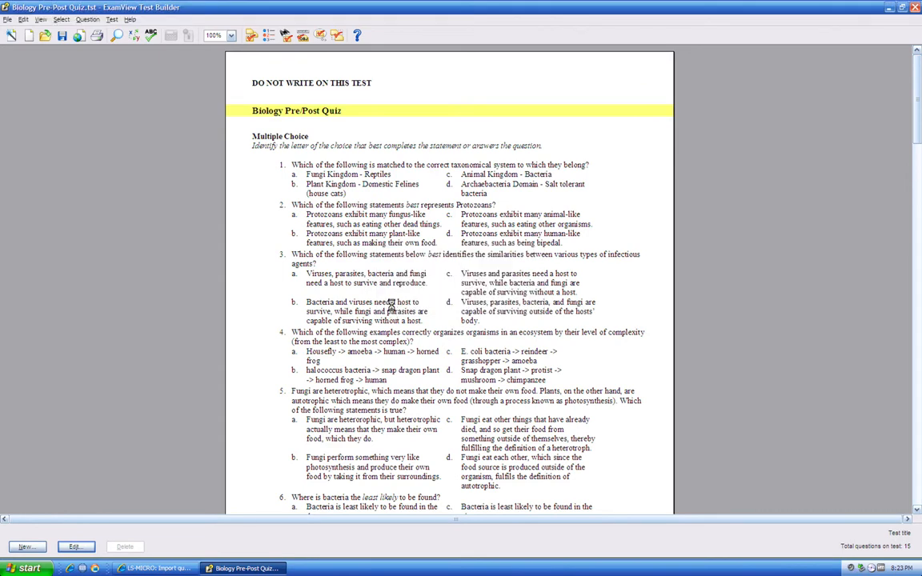
Examine the test's questions, especially the ones containing images: question 9 on cell processes and question 15 on the specimen
{"action": "scroll", "coordinate": [392, 310], "scroll_direction": "down", "scroll_amount": 12}
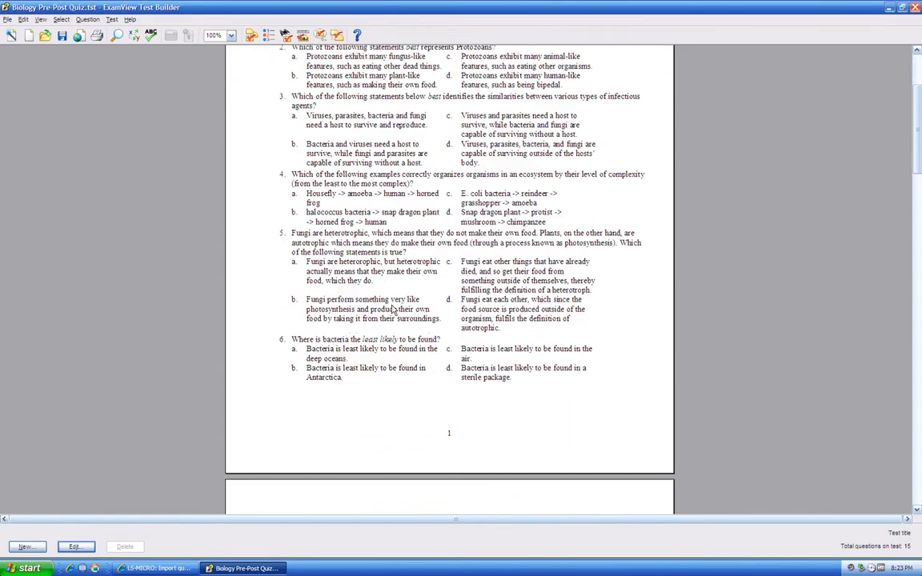
{"action": "scroll", "coordinate": [392, 309], "scroll_direction": "down", "scroll_amount": 20}
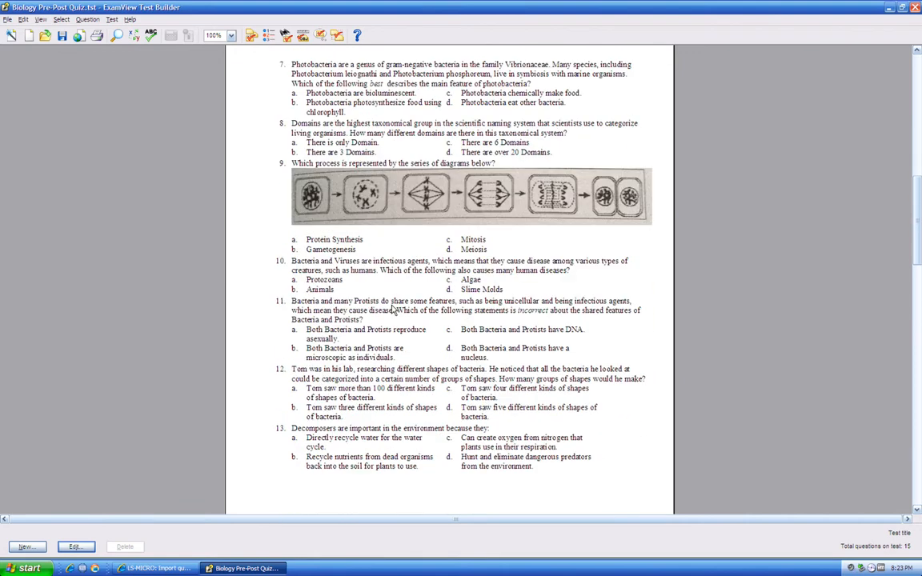
{"action": "scroll", "coordinate": [392, 309], "scroll_direction": "down", "scroll_amount": 4}
{"action": "scroll", "coordinate": [392, 310], "scroll_direction": "up", "scroll_amount": 14}
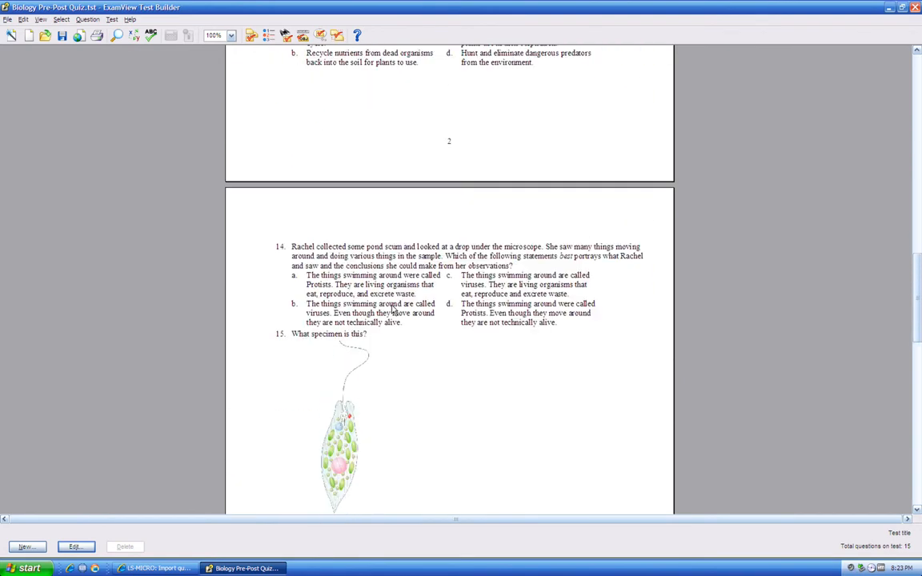
{"action": "scroll", "coordinate": [392, 310], "scroll_direction": "up", "scroll_amount": 6}
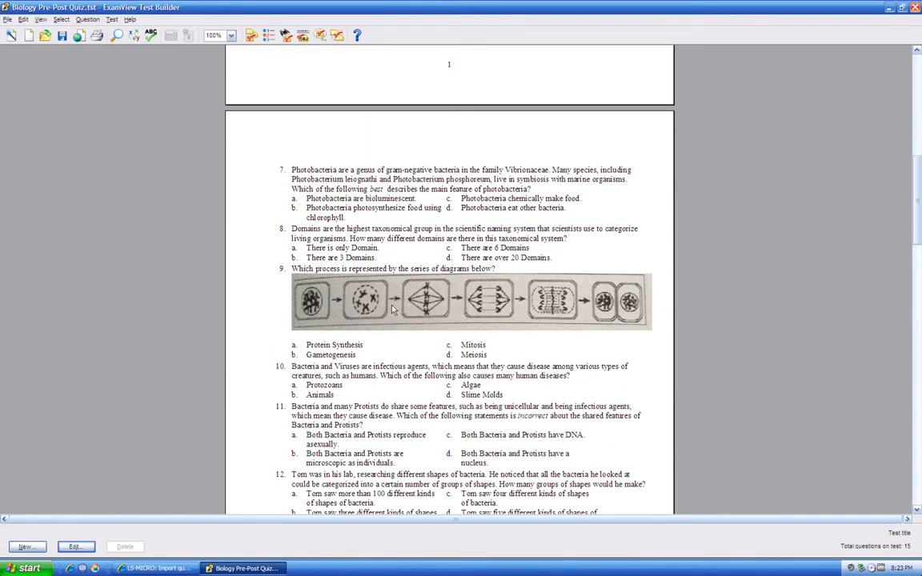
{"action": "left_click", "coordinate": [413, 314]}
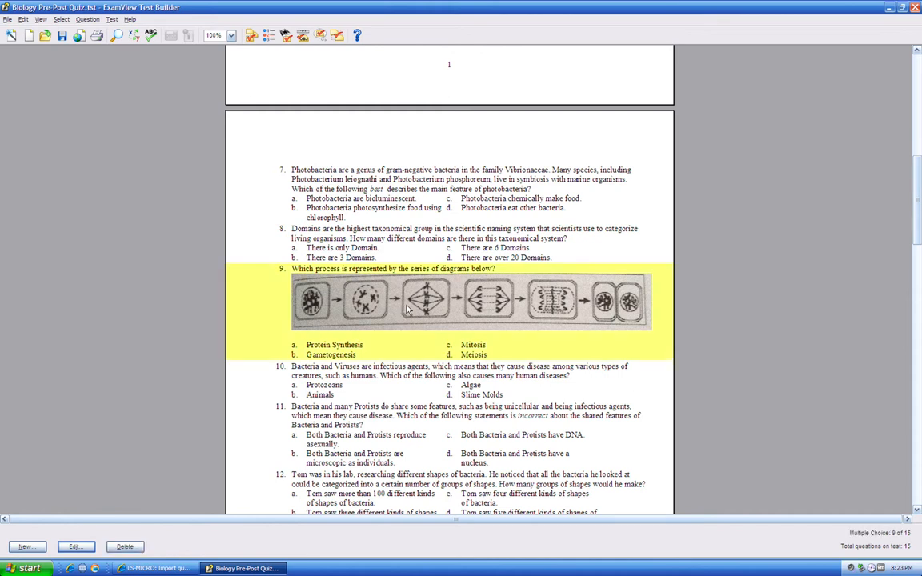
{"action": "scroll", "coordinate": [414, 314], "scroll_direction": "down", "scroll_amount": 20}
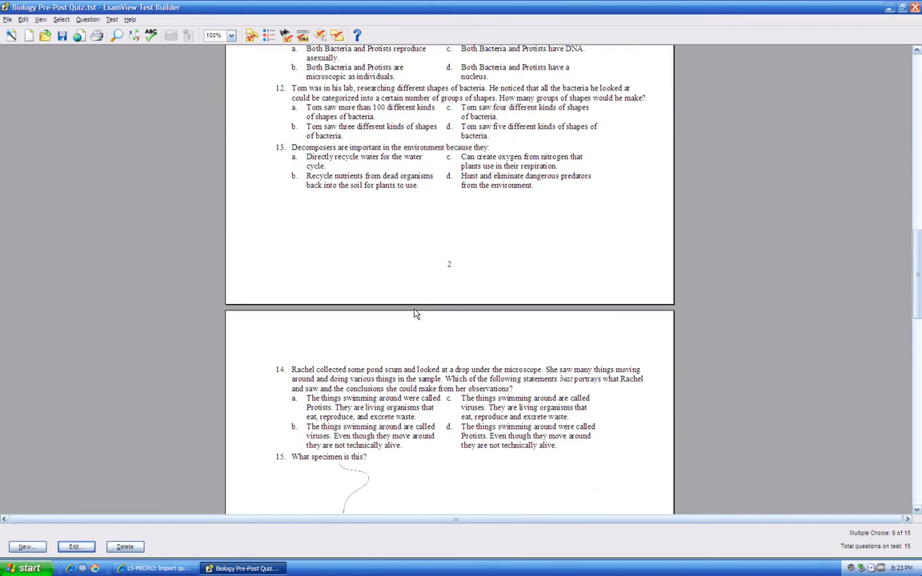
{"action": "left_click", "coordinate": [401, 323]}
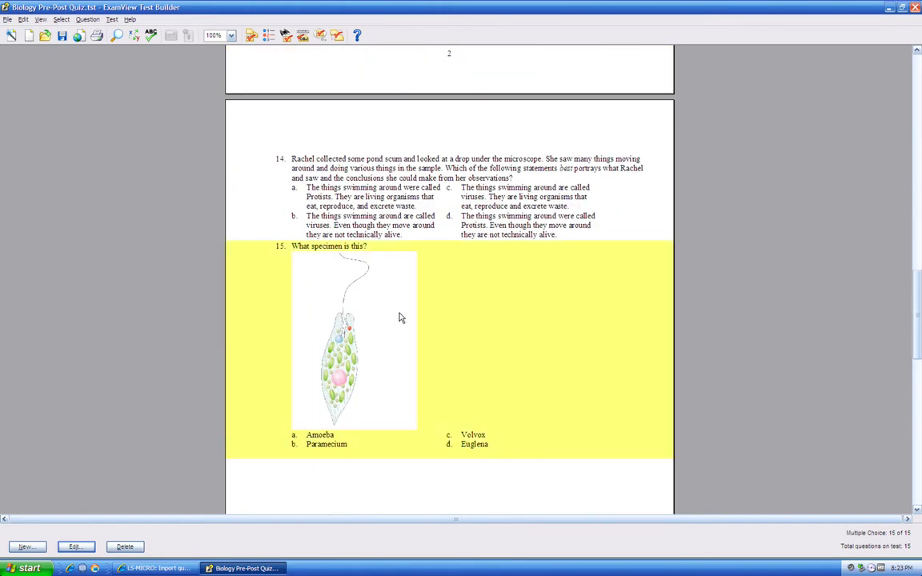
Minimize the test window and extract the Biology Pre-Quiz zip archive on the desktop into the Biology Pre-Quiz folder
{"action": "scroll", "coordinate": [401, 318], "scroll_direction": "up", "scroll_amount": 2}
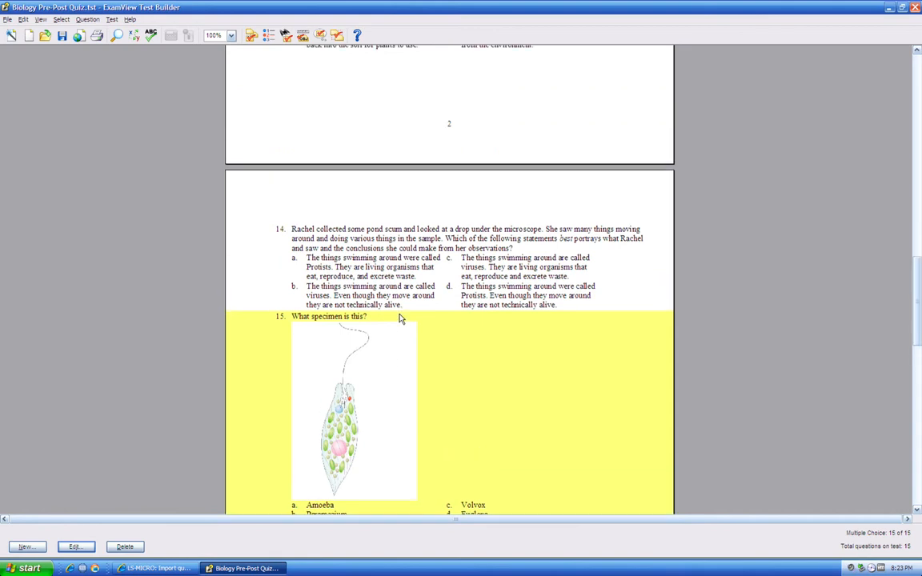
{"action": "scroll", "coordinate": [400, 319], "scroll_direction": "up", "scroll_amount": 9}
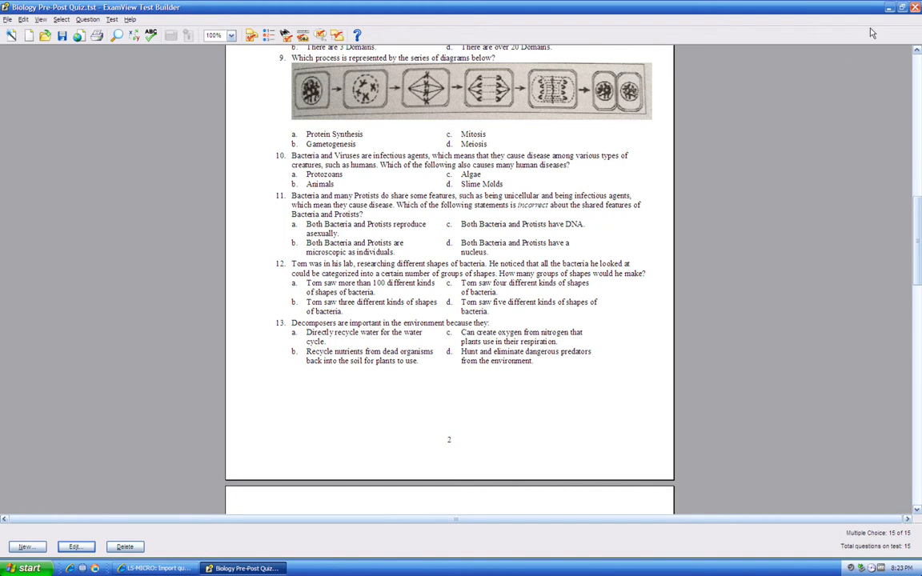
{"action": "scroll", "coordinate": [600, 135], "scroll_direction": "up", "scroll_amount": 1}
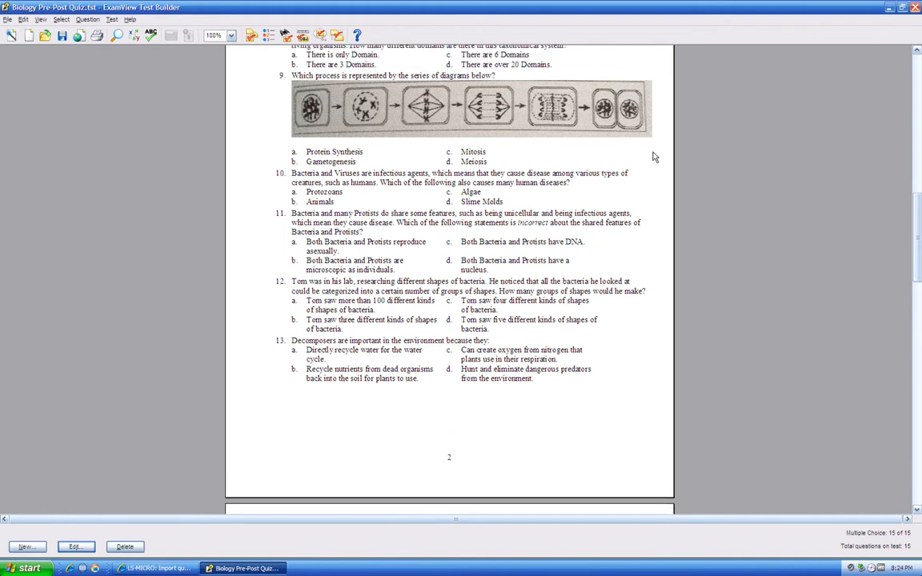
{"action": "left_click", "coordinate": [889, 8]}
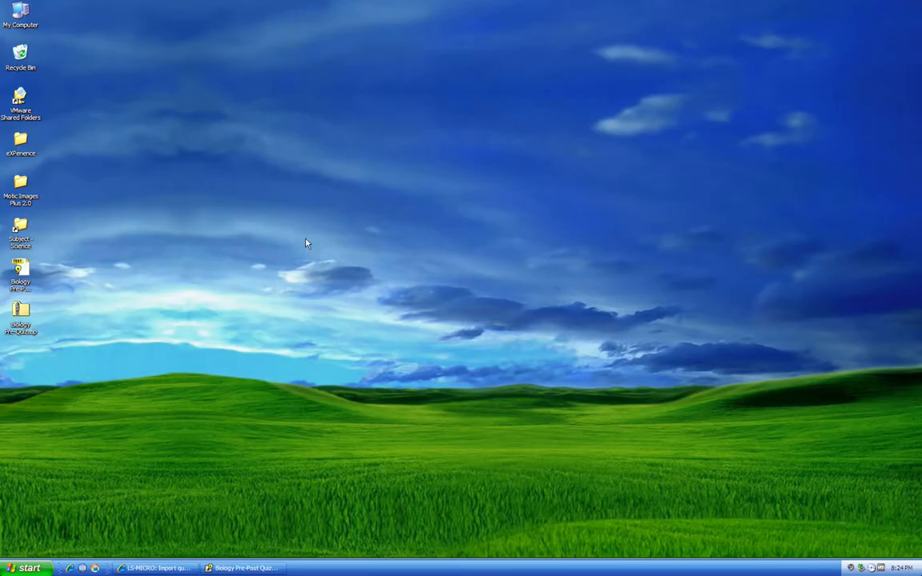
{"action": "right_click", "coordinate": [25, 311]}
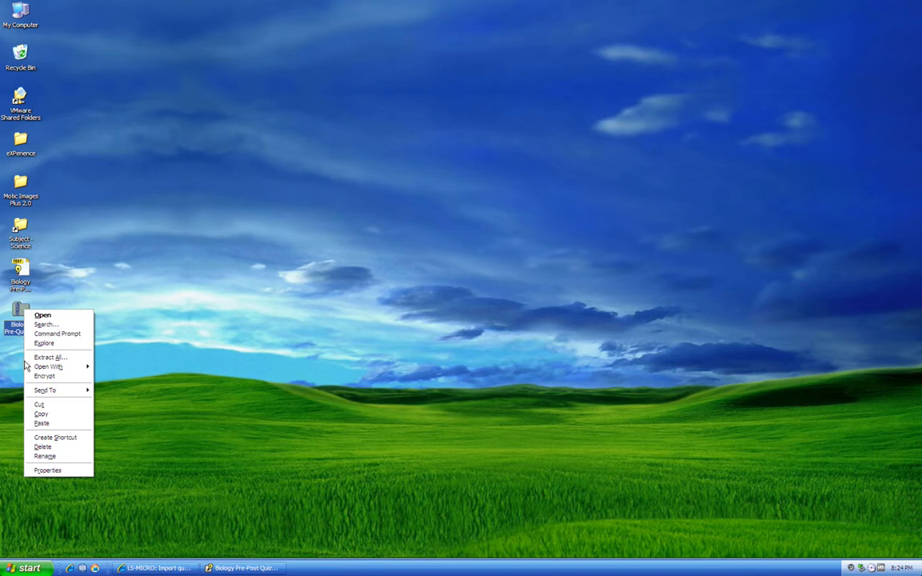
{"action": "mouse_move", "coordinate": [29, 368]}
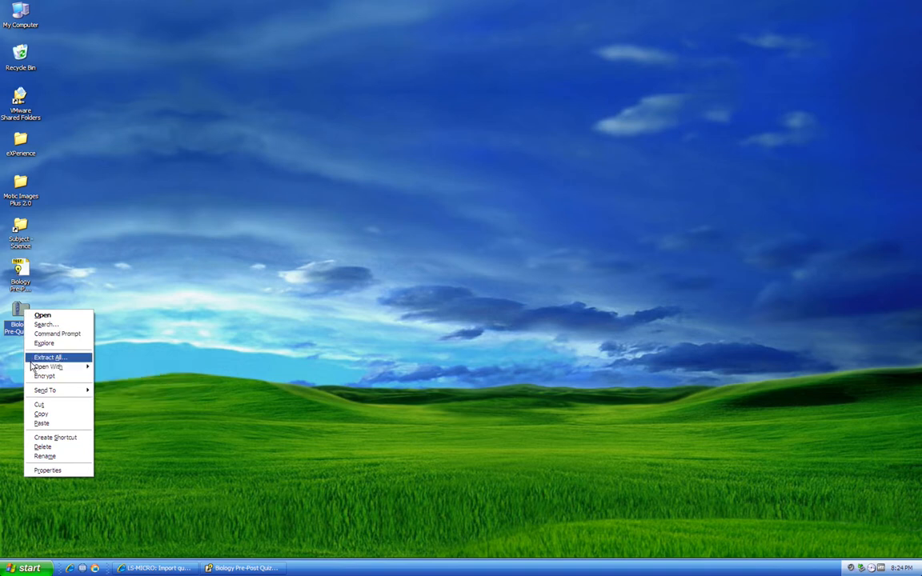
{"action": "left_click", "coordinate": [31, 359]}
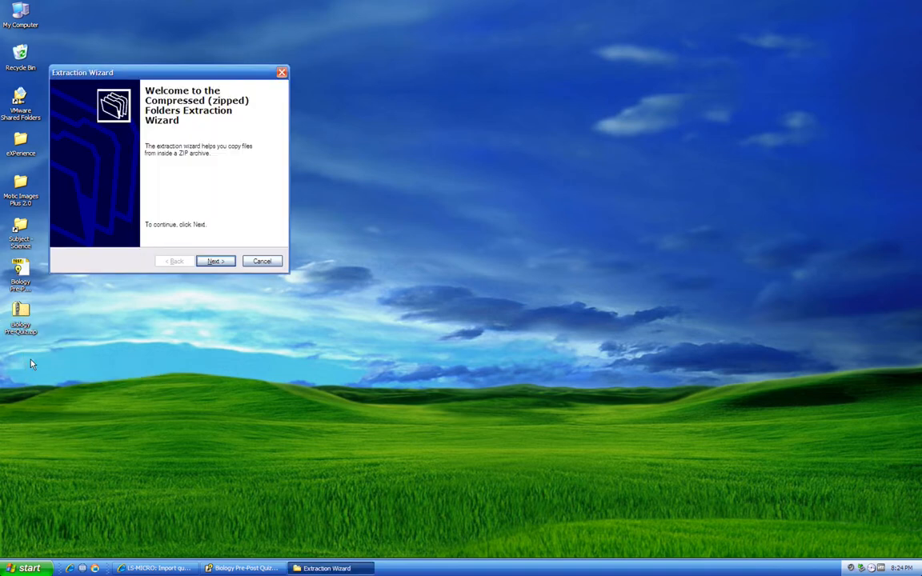
{"action": "left_click", "coordinate": [215, 261]}
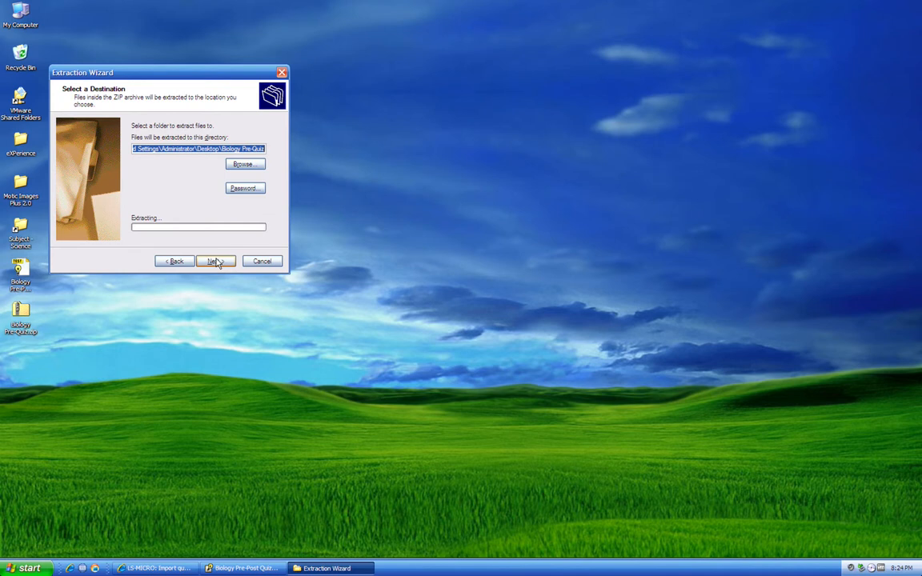
{"action": "left_click", "coordinate": [215, 262]}
{"action": "left_click", "coordinate": [216, 262]}
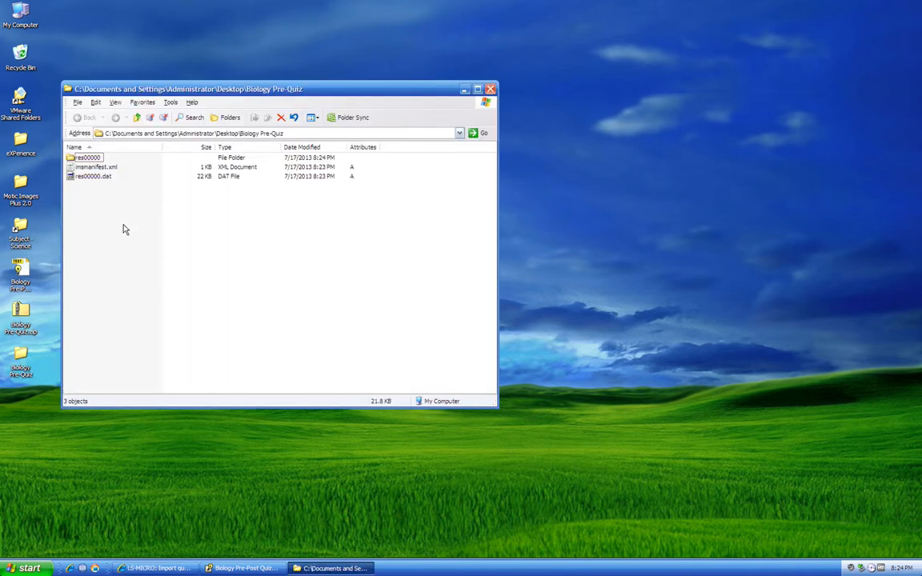
Browse the extracted files and go into the res00000 folder down to its ppg\examview\A image subfolder
{"action": "left_click", "coordinate": [92, 177]}
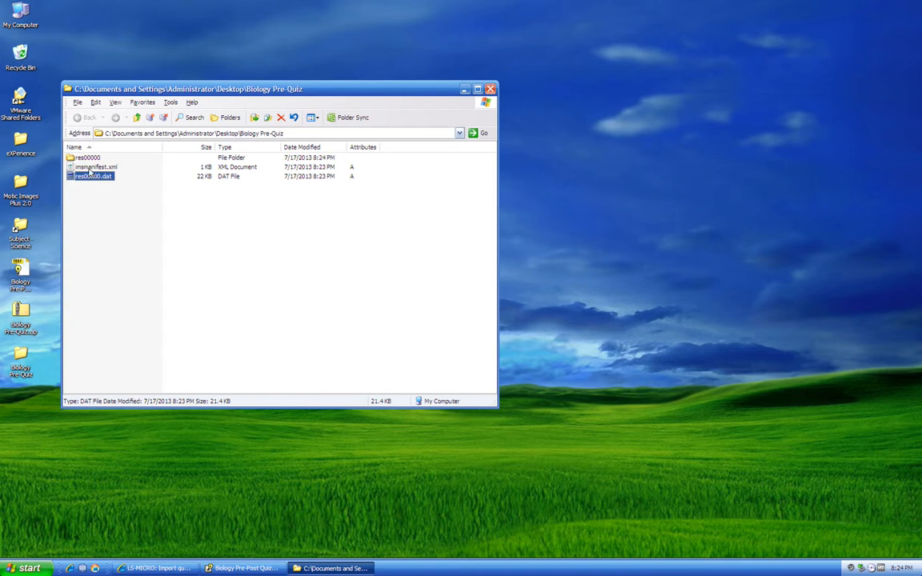
{"action": "left_click", "coordinate": [85, 158]}
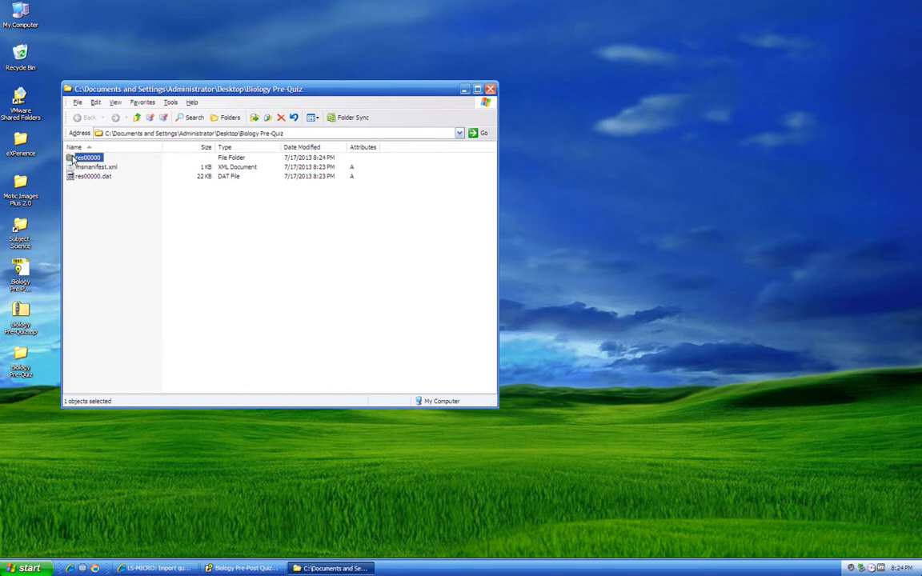
{"action": "double_click", "coordinate": [72, 158]}
{"action": "double_click", "coordinate": [72, 158]}
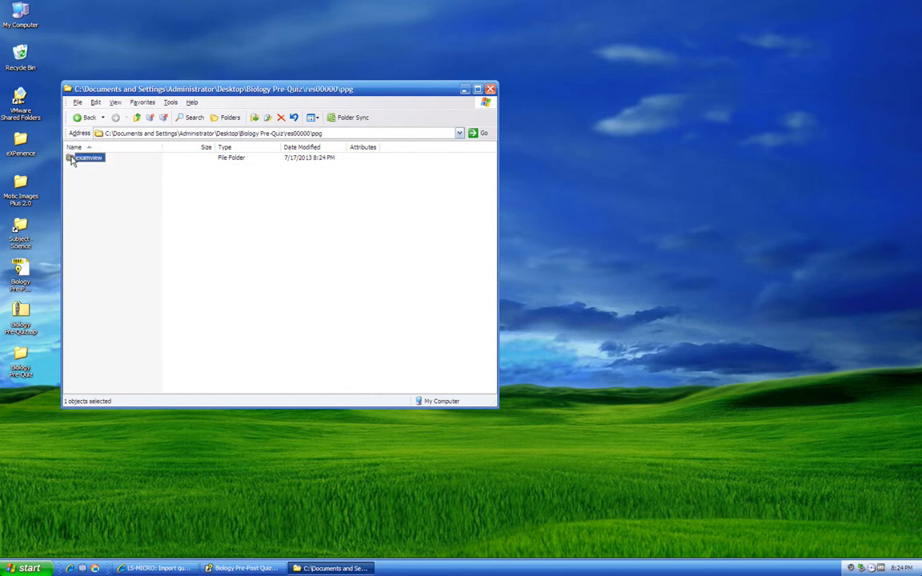
{"action": "double_click", "coordinate": [72, 160]}
{"action": "left_click", "coordinate": [71, 159]}
{"action": "double_click", "coordinate": [72, 158]}
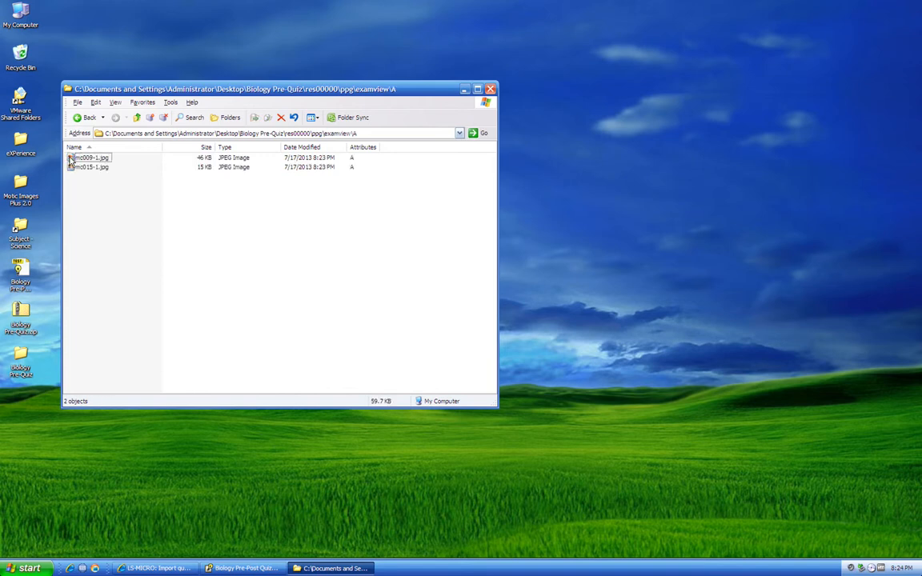
View the exported question images mc009-1.jpg and mc015-1.jpg, closing each one after checking it
{"action": "left_click", "coordinate": [87, 160]}
{"action": "double_click", "coordinate": [88, 160]}
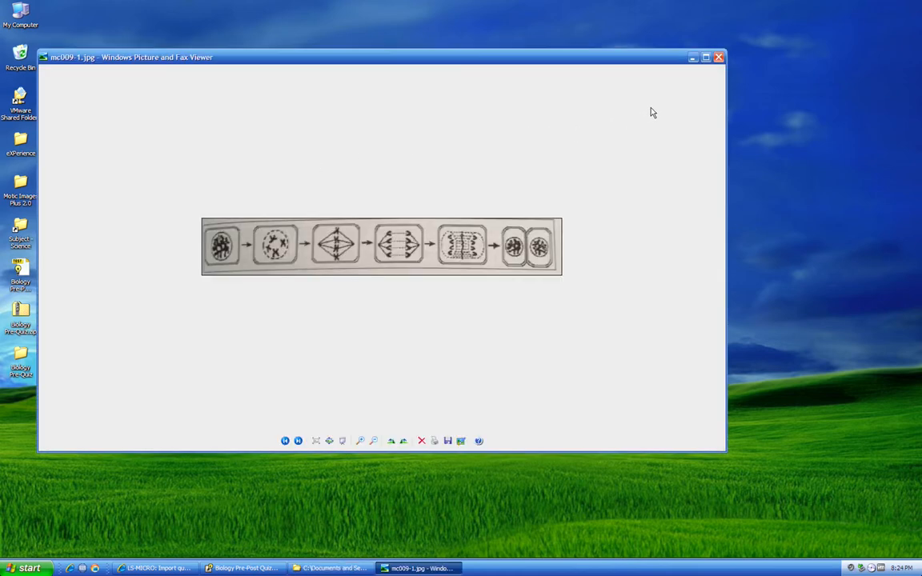
{"action": "left_click", "coordinate": [719, 57]}
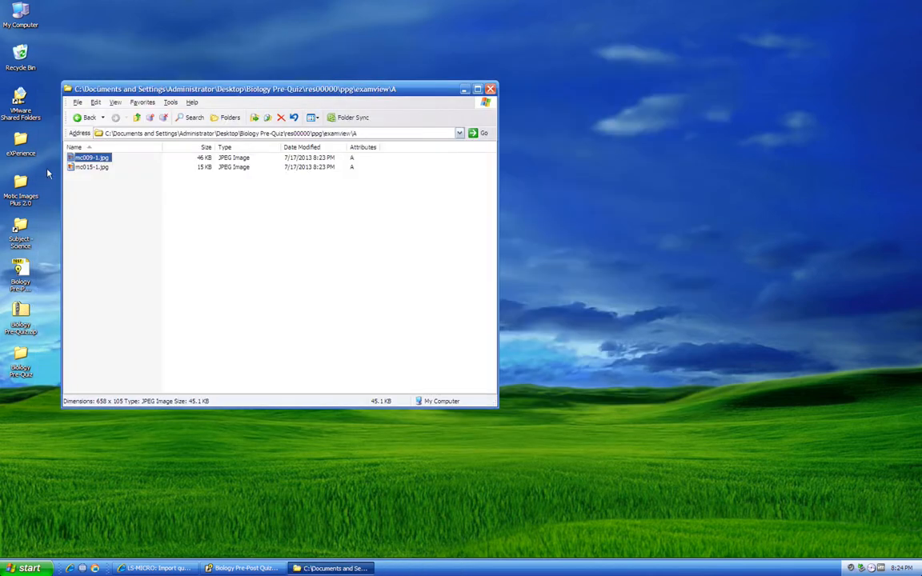
{"action": "double_click", "coordinate": [83, 167]}
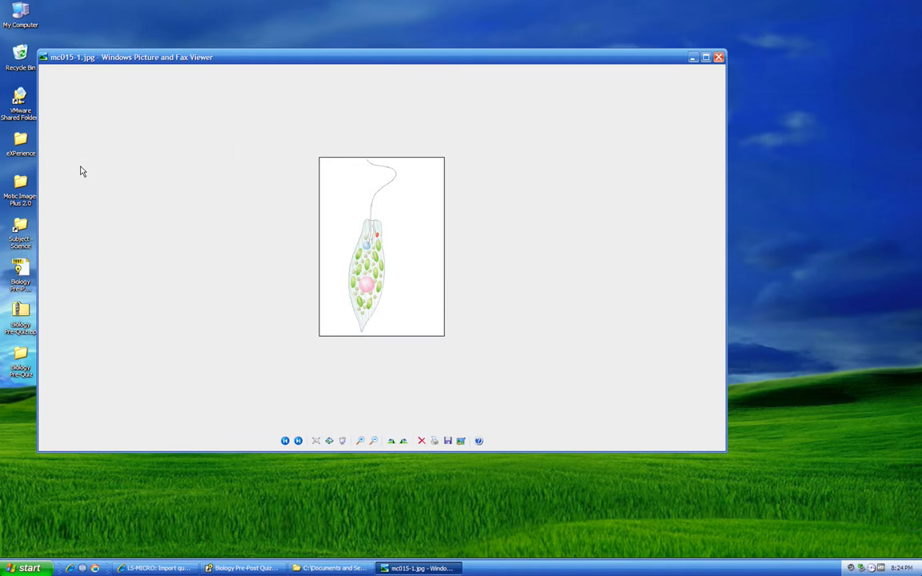
{"action": "left_click", "coordinate": [718, 58]}
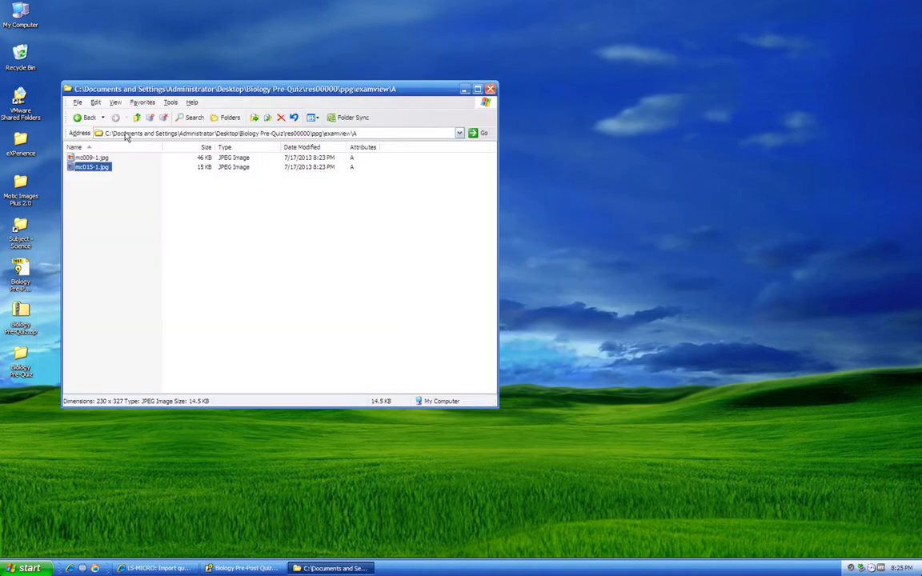
Return to the main Biology Pre-Quiz folder and select the res00000.dat file
{"action": "left_click", "coordinate": [83, 119]}
{"action": "left_click", "coordinate": [83, 118]}
{"action": "left_click", "coordinate": [83, 118]}
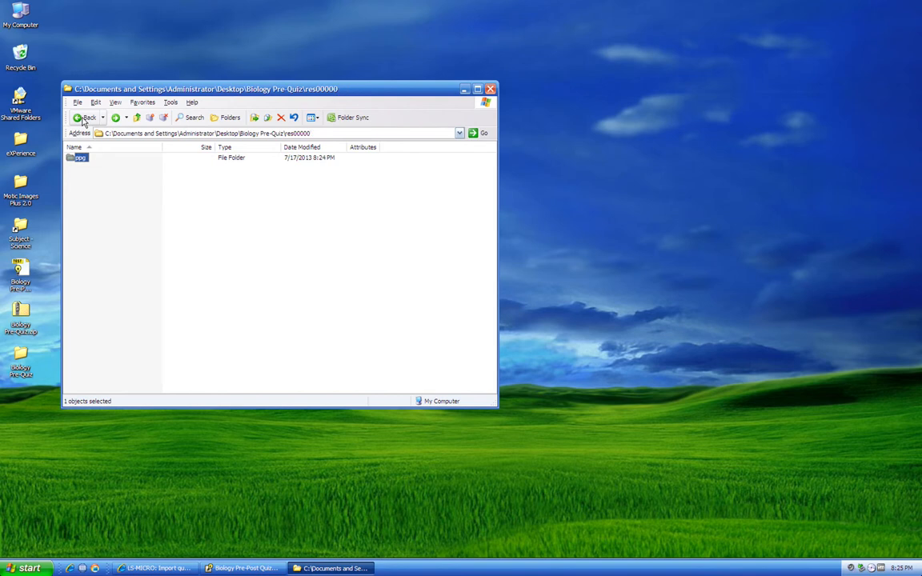
{"action": "left_click", "coordinate": [83, 119]}
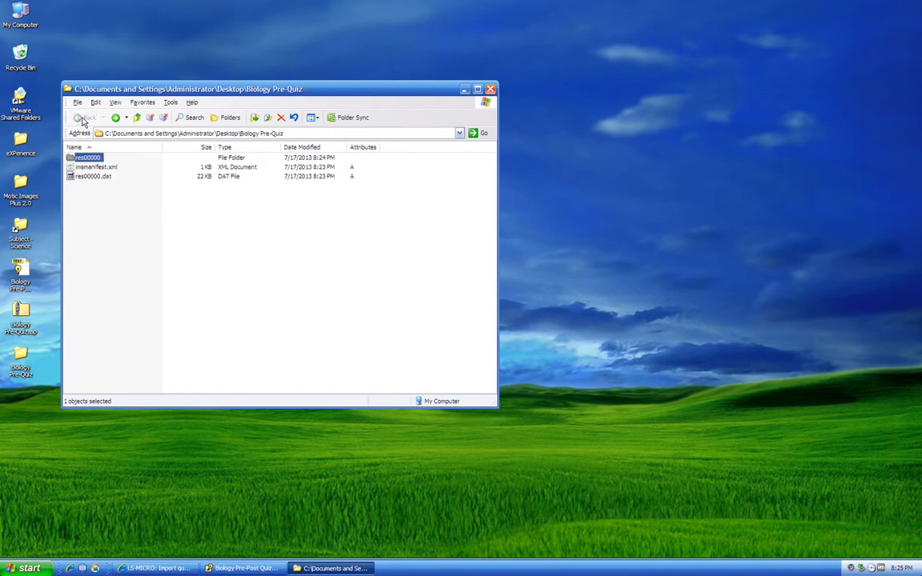
{"action": "left_click", "coordinate": [94, 177]}
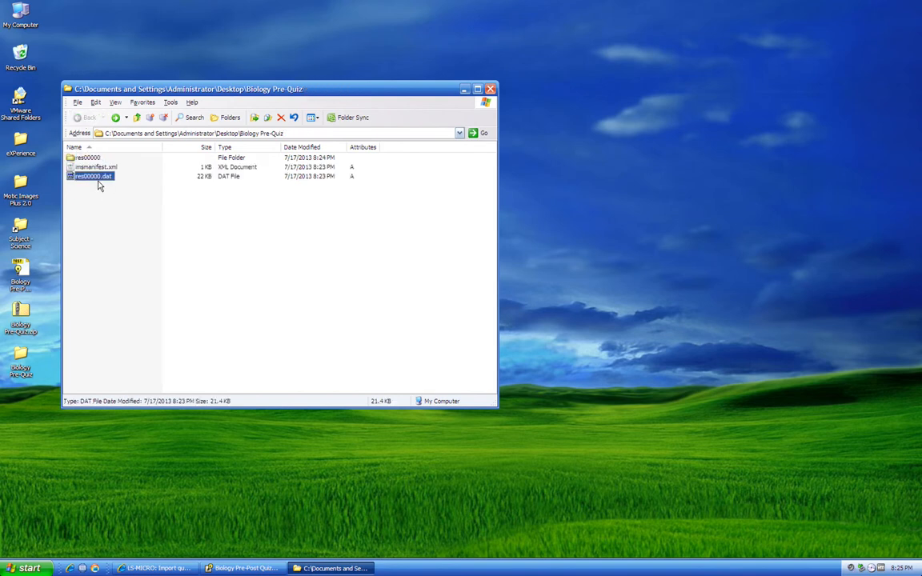
Switch to the Moodle import page in Internet Explorer and upload res00000.dat from the extracted Biology Pre-Quiz folder with the Blackboard format
{"action": "left_click", "coordinate": [156, 569]}
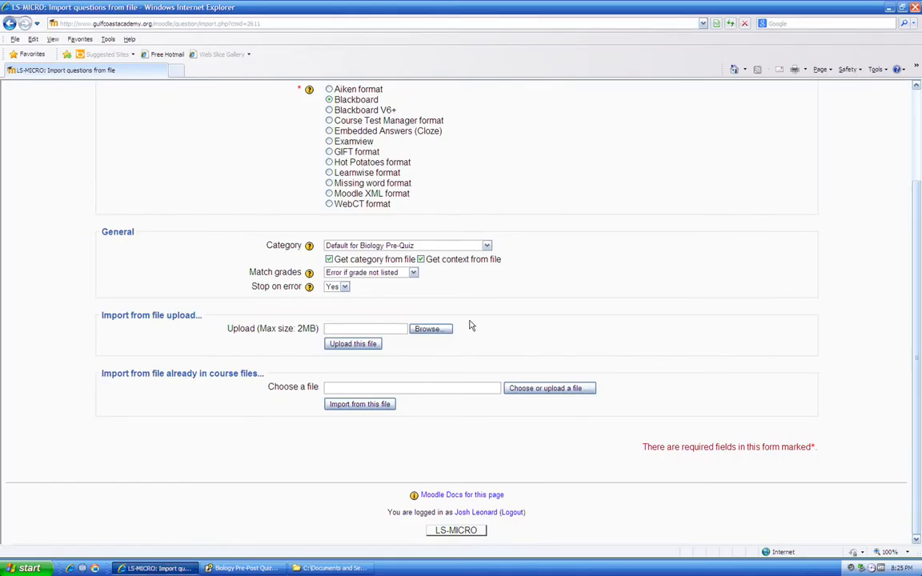
{"action": "scroll", "coordinate": [470, 326], "scroll_direction": "up", "scroll_amount": 3}
{"action": "scroll", "coordinate": [551, 328], "scroll_direction": "down", "scroll_amount": 1}
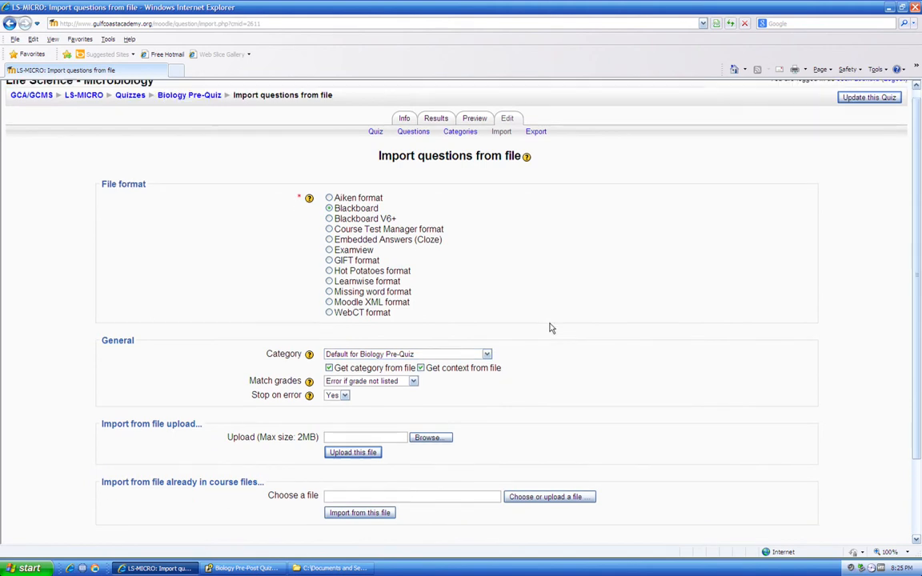
{"action": "scroll", "coordinate": [550, 328], "scroll_direction": "down", "scroll_amount": 3}
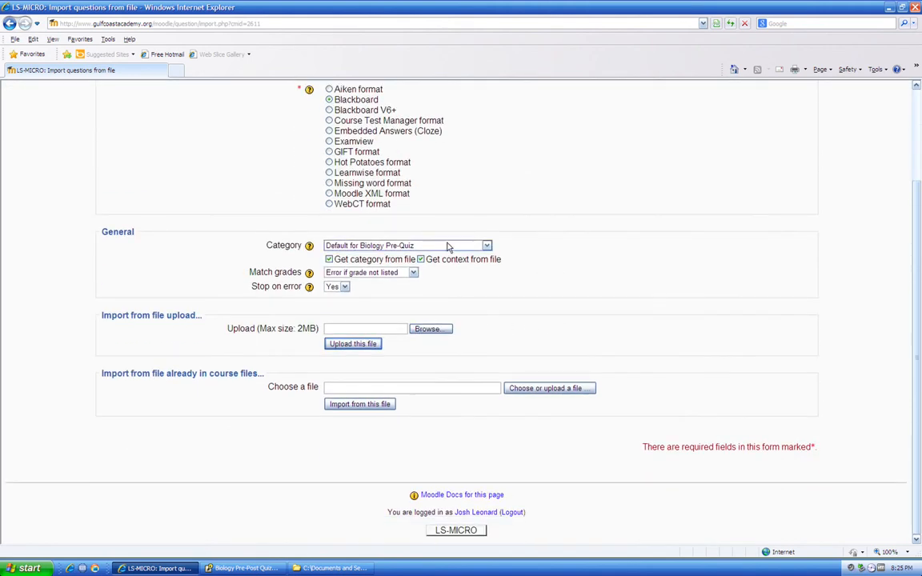
{"action": "left_click", "coordinate": [436, 330]}
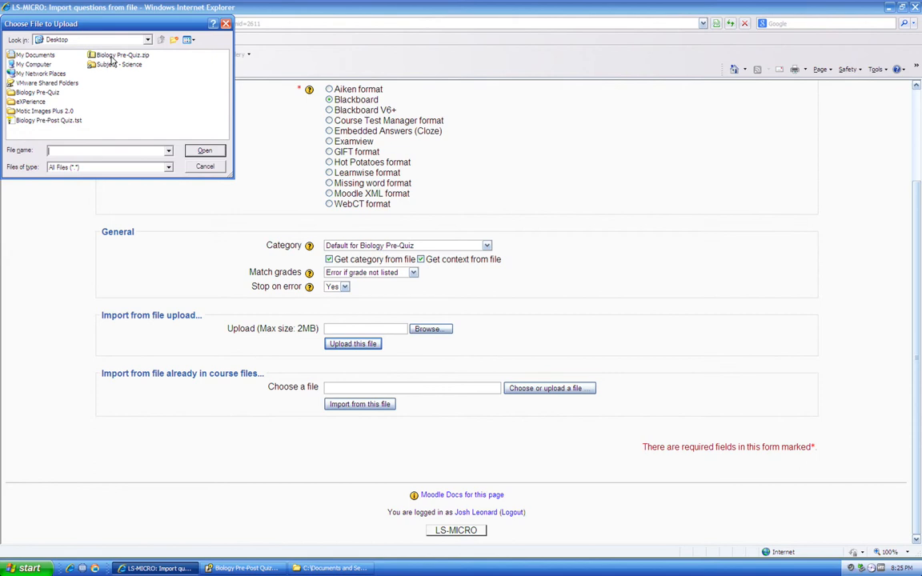
{"action": "left_click", "coordinate": [48, 92]}
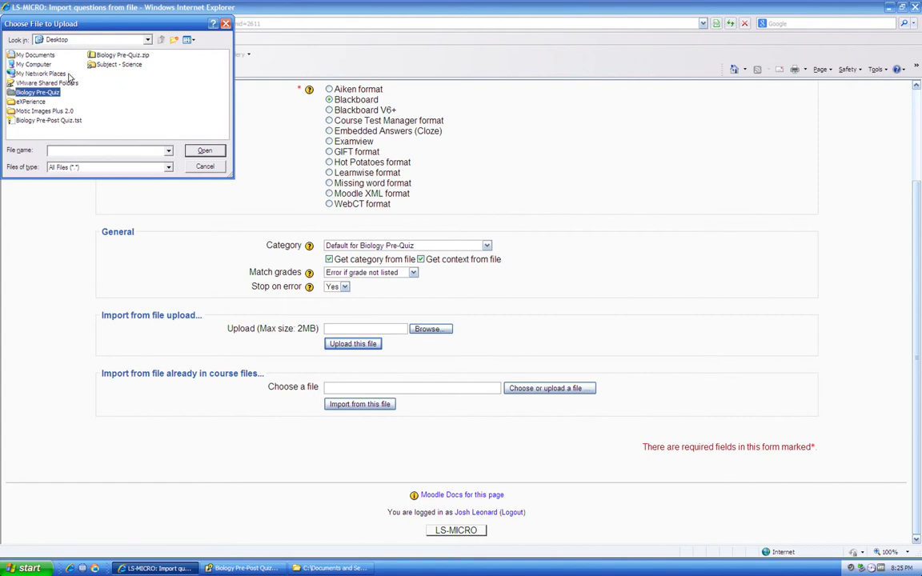
{"action": "double_click", "coordinate": [47, 92]}
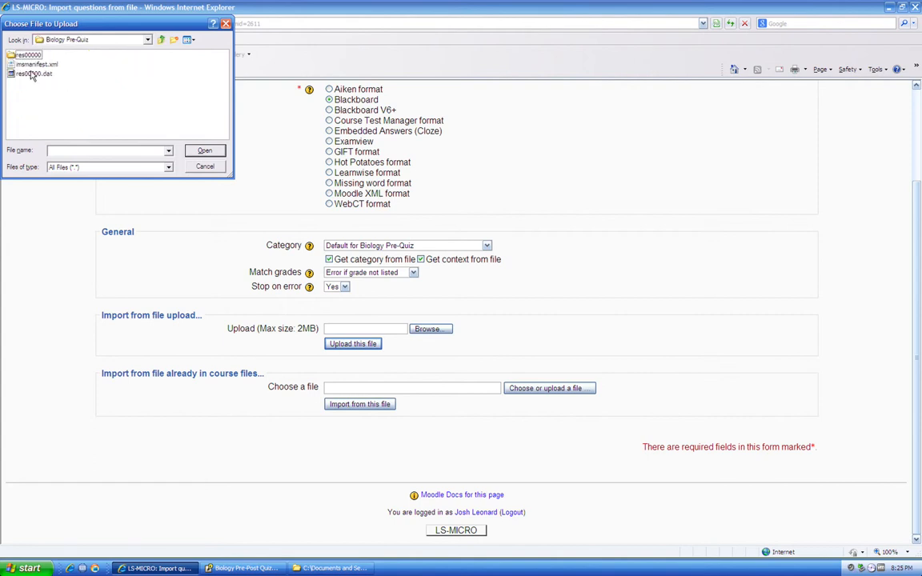
{"action": "left_click", "coordinate": [40, 74]}
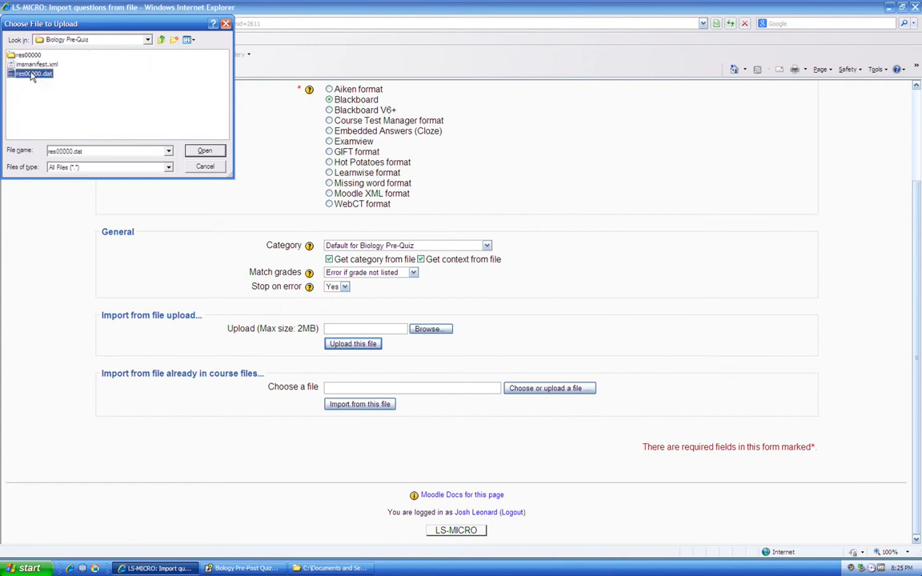
{"action": "left_click", "coordinate": [196, 152]}
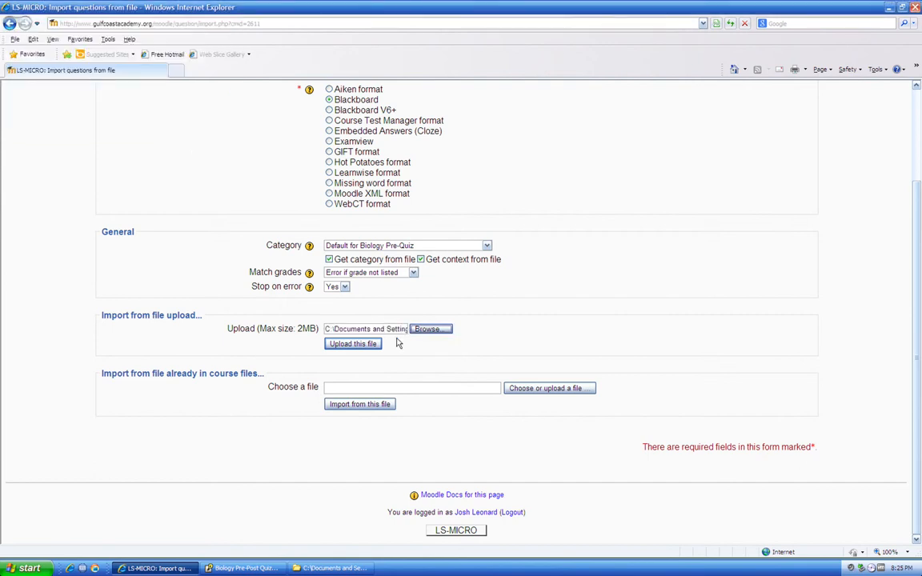
{"action": "left_click", "coordinate": [370, 344]}
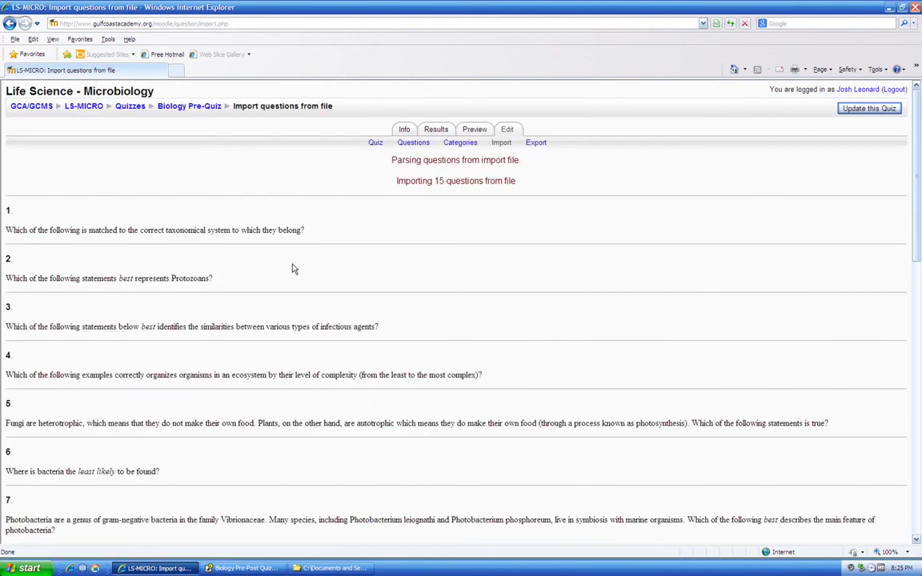
Review the imported questions, especially the image areas of questions 9 and 15, and continue to the question bank
{"action": "scroll", "coordinate": [294, 269], "scroll_direction": "down", "scroll_amount": 1}
{"action": "scroll", "coordinate": [293, 269], "scroll_direction": "down", "scroll_amount": 8}
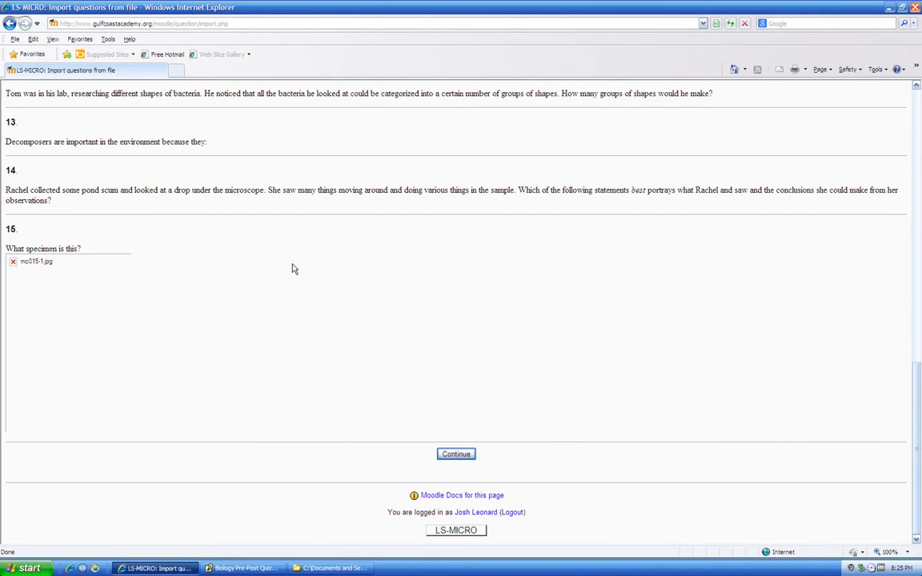
{"action": "scroll", "coordinate": [294, 269], "scroll_direction": "up", "scroll_amount": 3}
{"action": "scroll", "coordinate": [294, 269], "scroll_direction": "up", "scroll_amount": 6}
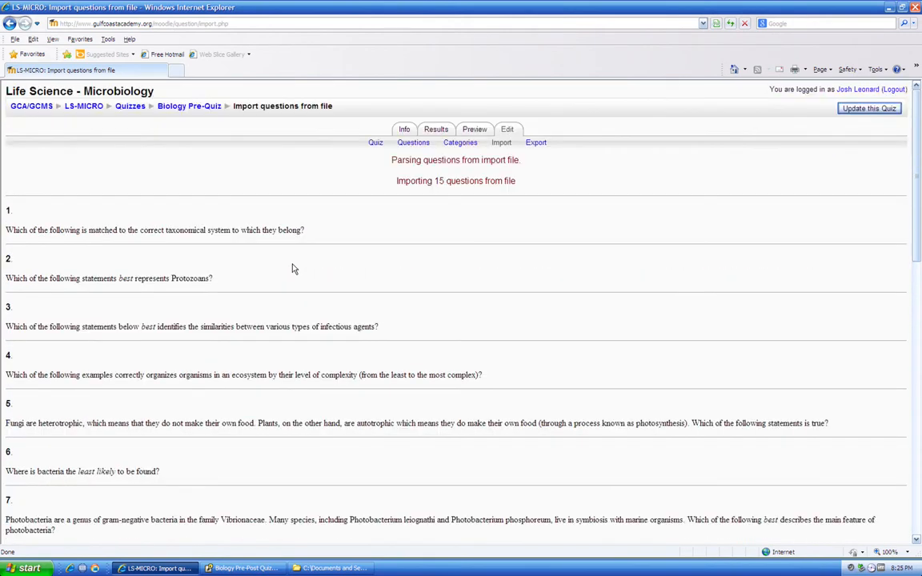
{"action": "scroll", "coordinate": [293, 269], "scroll_direction": "down", "scroll_amount": 3}
{"action": "scroll", "coordinate": [293, 268], "scroll_direction": "up", "scroll_amount": 3}
{"action": "scroll", "coordinate": [320, 304], "scroll_direction": "down", "scroll_amount": 5}
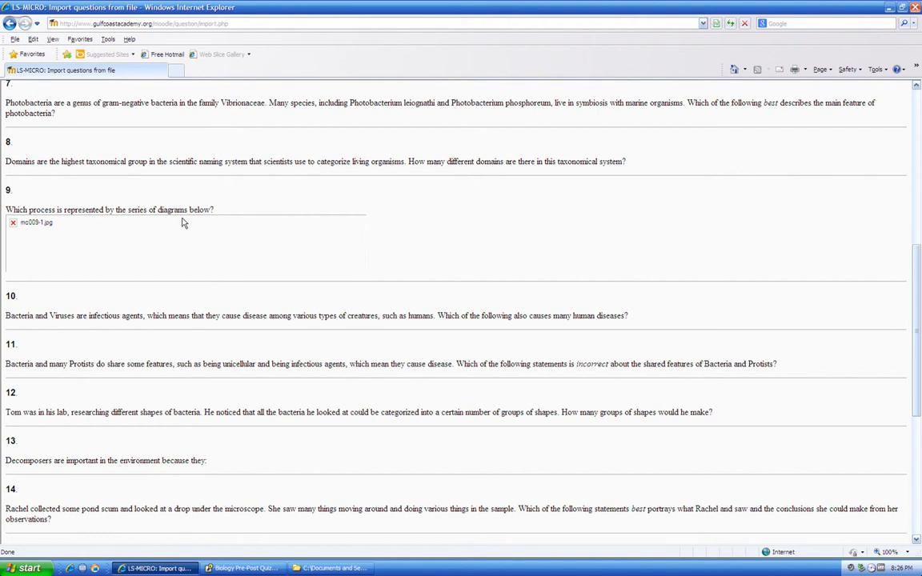
{"action": "scroll", "coordinate": [172, 234], "scroll_direction": "down", "scroll_amount": 1}
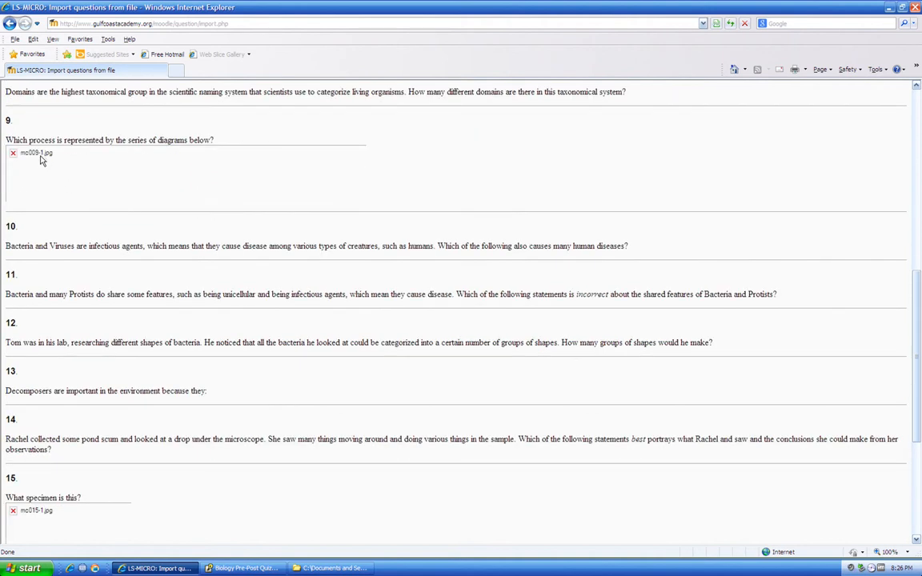
{"action": "scroll", "coordinate": [120, 160], "scroll_direction": "down", "scroll_amount": 4}
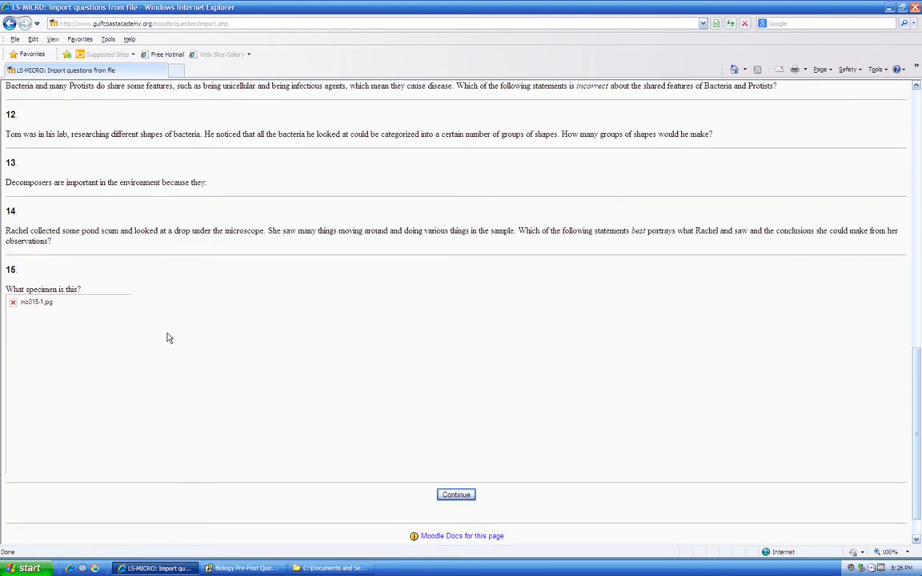
{"action": "left_click", "coordinate": [444, 495]}
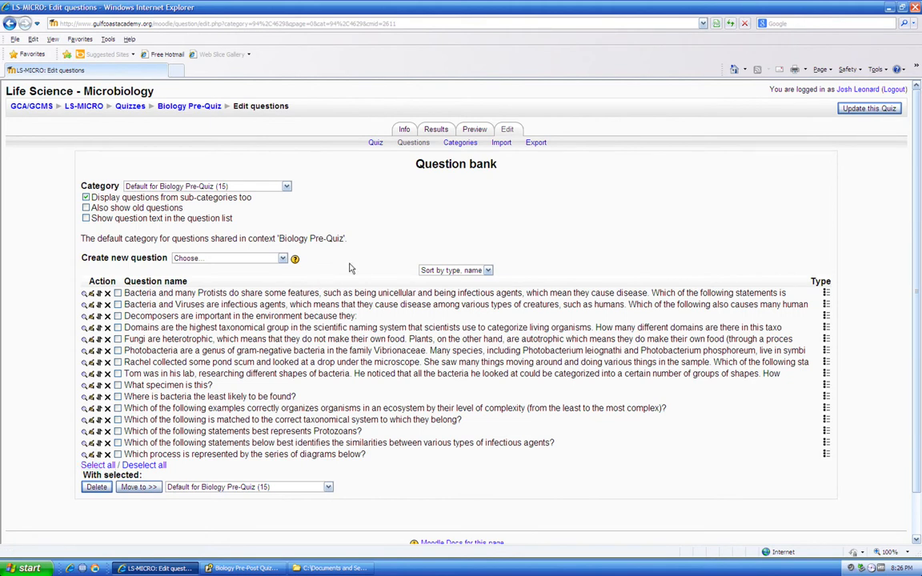
Open the quiz editing page, add all questions from the Biology Pre-Quiz question bank to the quiz, and check the resulting list
{"action": "left_click", "coordinate": [376, 144]}
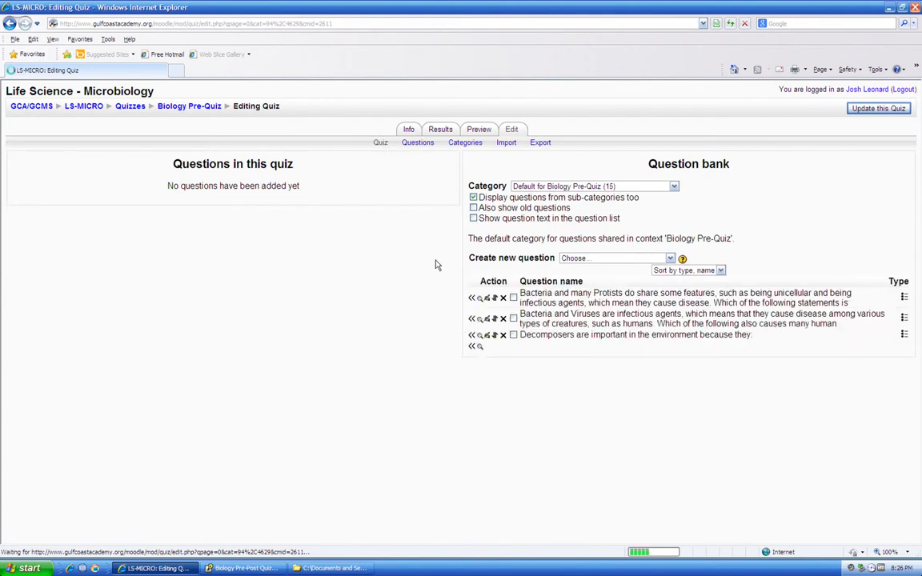
{"action": "scroll", "coordinate": [439, 297], "scroll_direction": "down", "scroll_amount": 3}
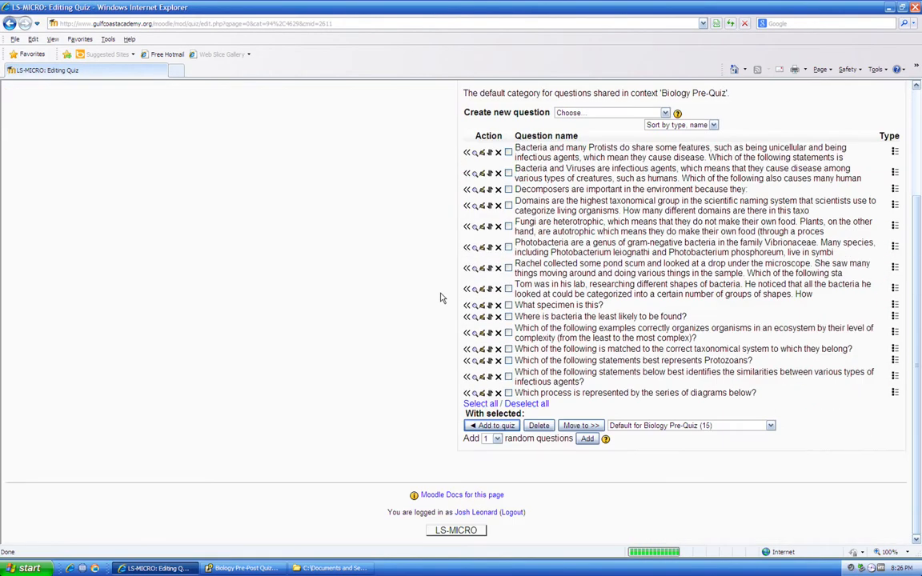
{"action": "scroll", "coordinate": [442, 308], "scroll_direction": "up", "scroll_amount": 2}
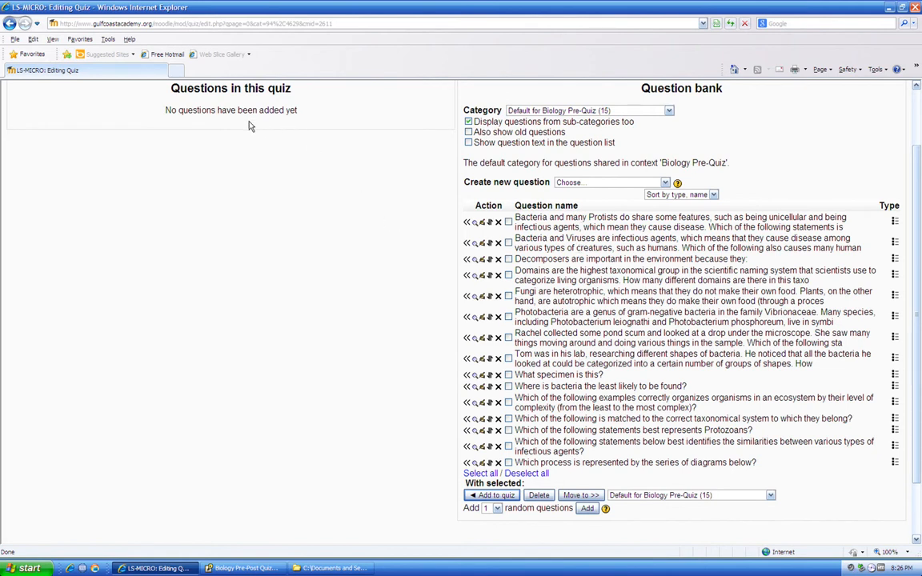
{"action": "left_click", "coordinate": [484, 474]}
{"action": "left_click", "coordinate": [491, 496]}
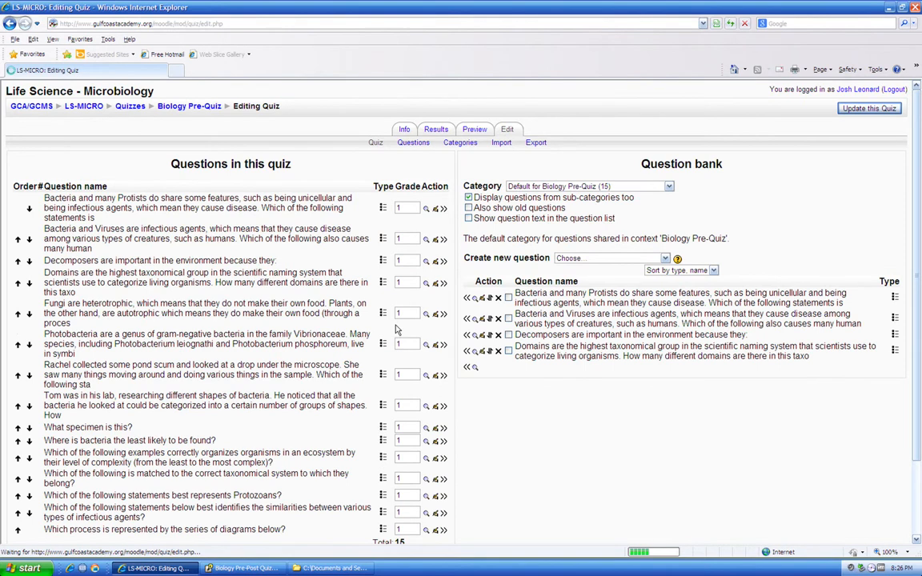
{"action": "scroll", "coordinate": [364, 323], "scroll_direction": "down", "scroll_amount": 2}
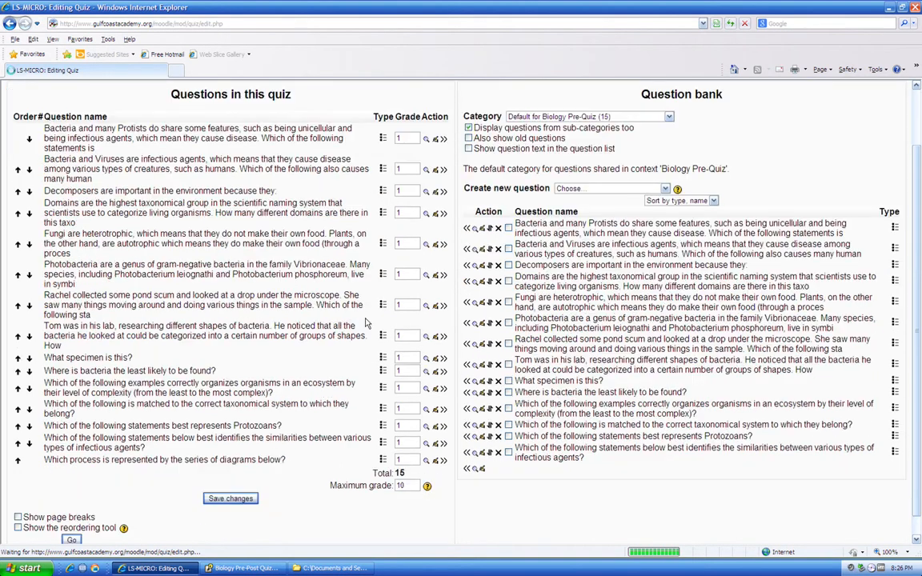
{"action": "scroll", "coordinate": [365, 323], "scroll_direction": "up", "scroll_amount": 2}
{"action": "scroll", "coordinate": [365, 322], "scroll_direction": "down", "scroll_amount": 2}
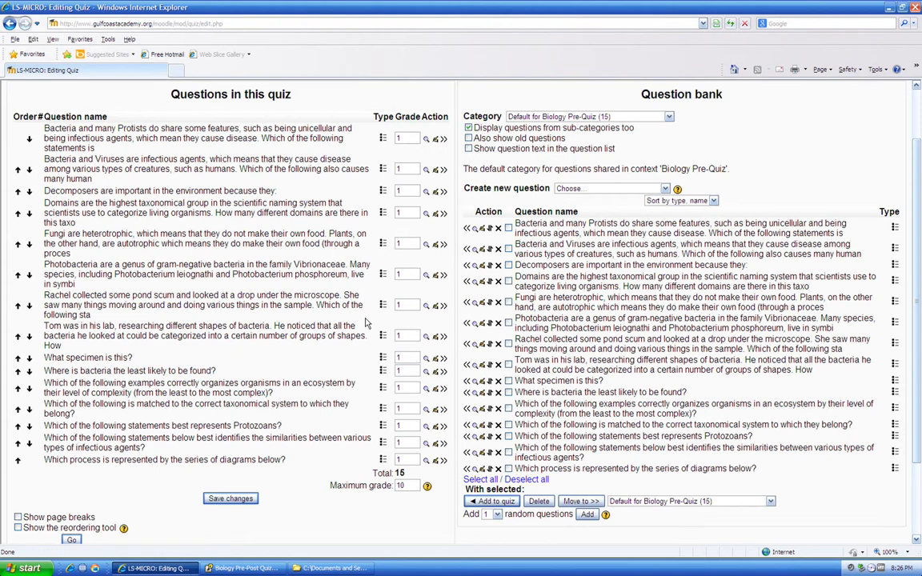
{"action": "scroll", "coordinate": [365, 322], "scroll_direction": "up", "scroll_amount": 2}
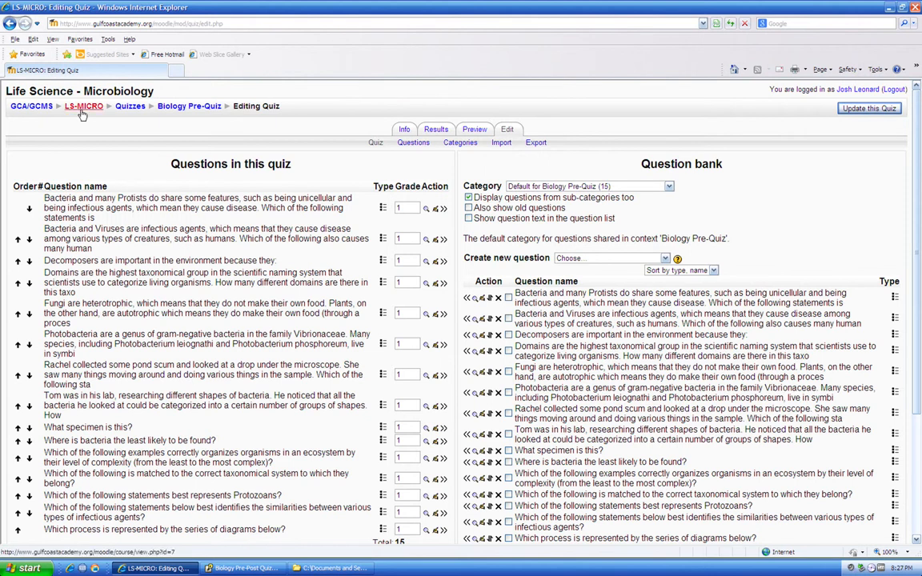
{"action": "scroll", "coordinate": [82, 115], "scroll_direction": "down", "scroll_amount": 5}
{"action": "scroll", "coordinate": [86, 112], "scroll_direction": "up", "scroll_amount": 5}
Open the LS-MICRO course page in a new tab and show its Lab Safety topic
{"action": "right_click", "coordinate": [90, 110]}
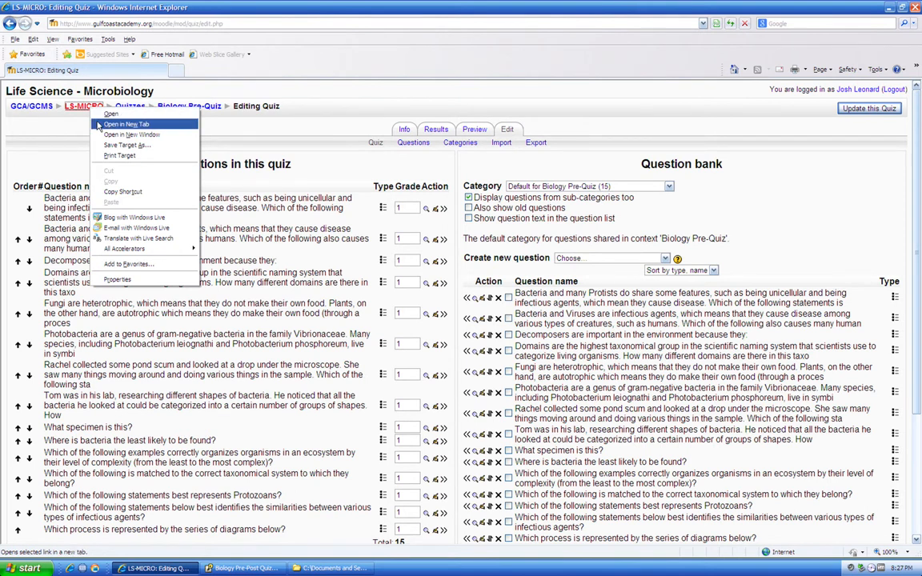
{"action": "left_click", "coordinate": [100, 125]}
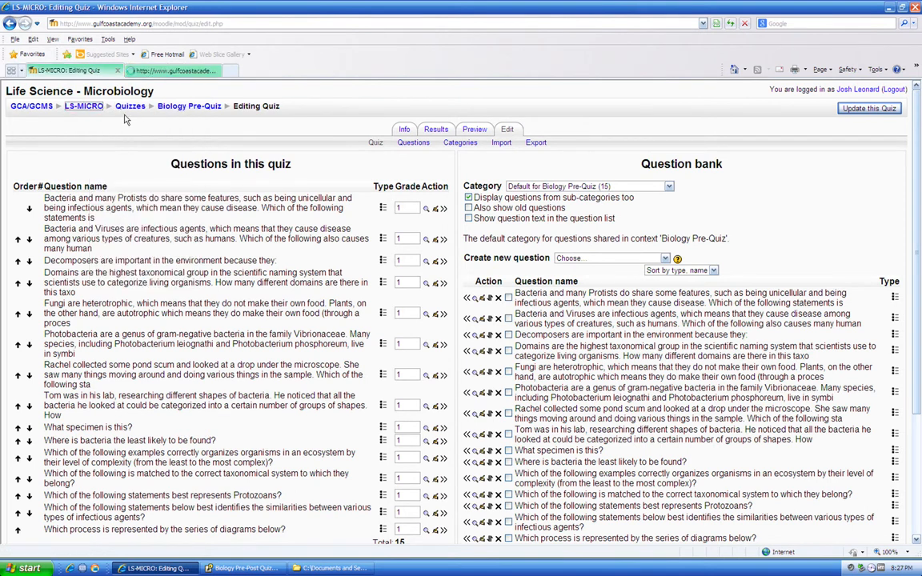
{"action": "left_click", "coordinate": [173, 72]}
{"action": "scroll", "coordinate": [436, 305], "scroll_direction": "down", "scroll_amount": 2}
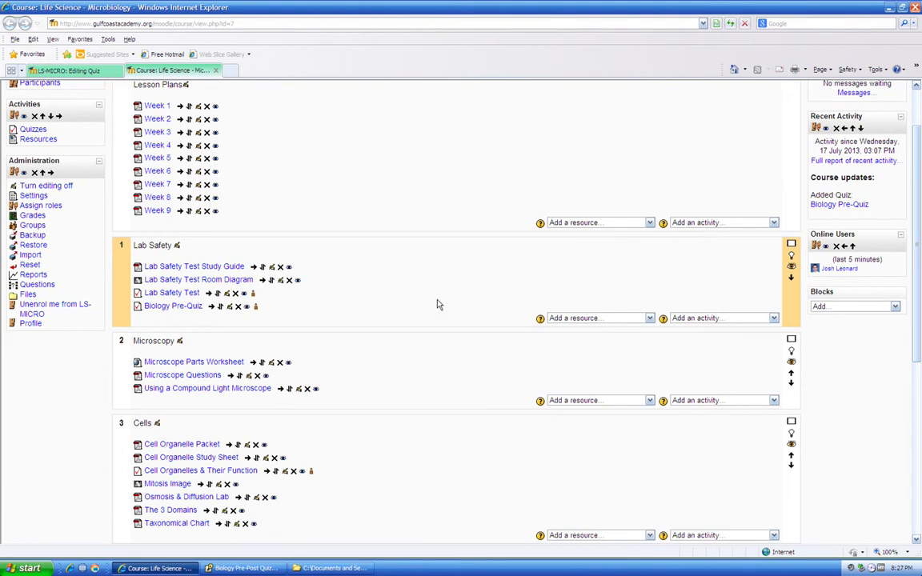
Start adding a "Link to a file or web site" resource in the Lab Safety topic
{"action": "left_click", "coordinate": [629, 318]}
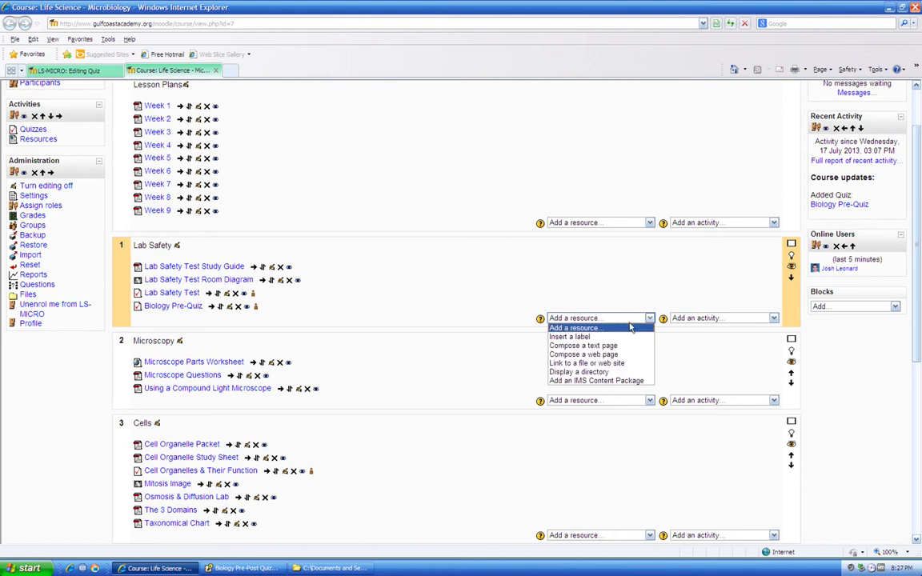
{"action": "left_click", "coordinate": [630, 321]}
{"action": "left_click", "coordinate": [629, 222]}
{"action": "left_click", "coordinate": [630, 221]}
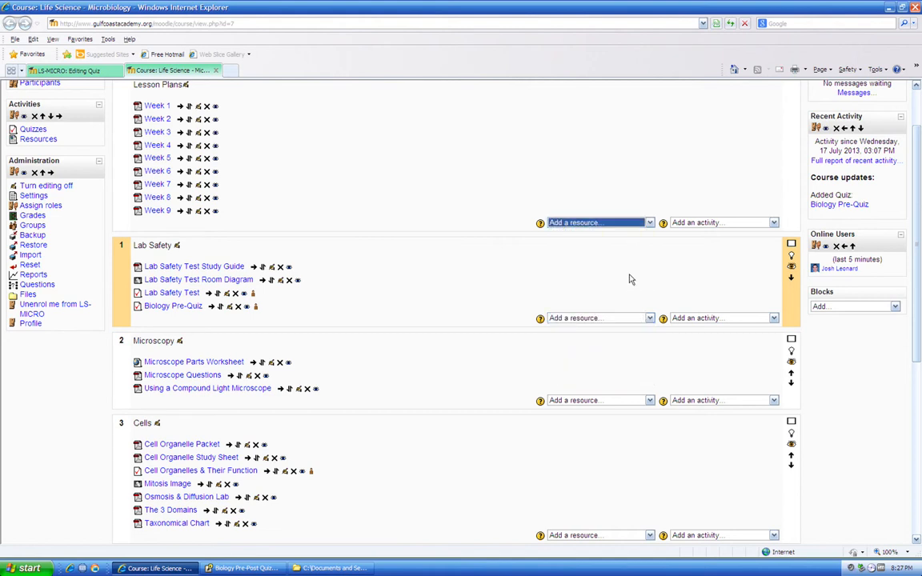
{"action": "left_click", "coordinate": [630, 318]}
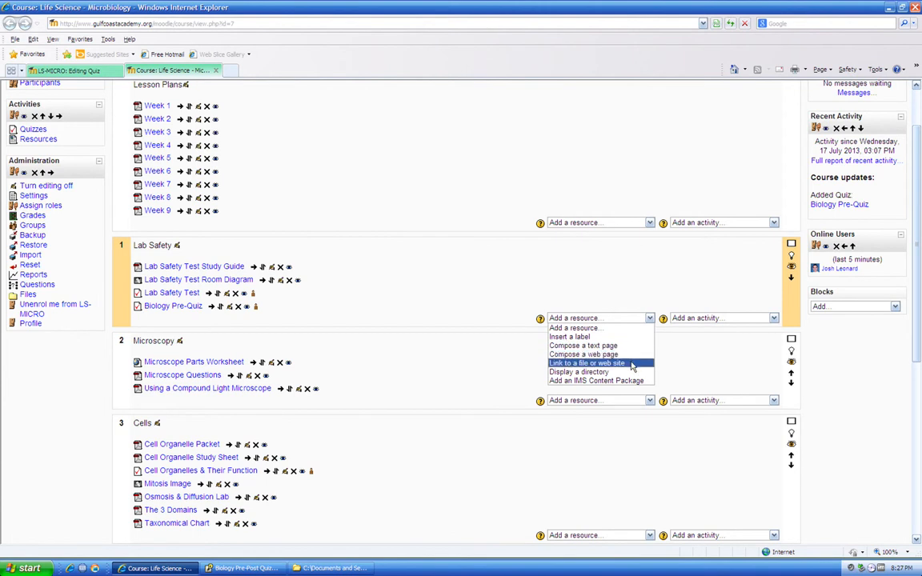
{"action": "left_click", "coordinate": [632, 364]}
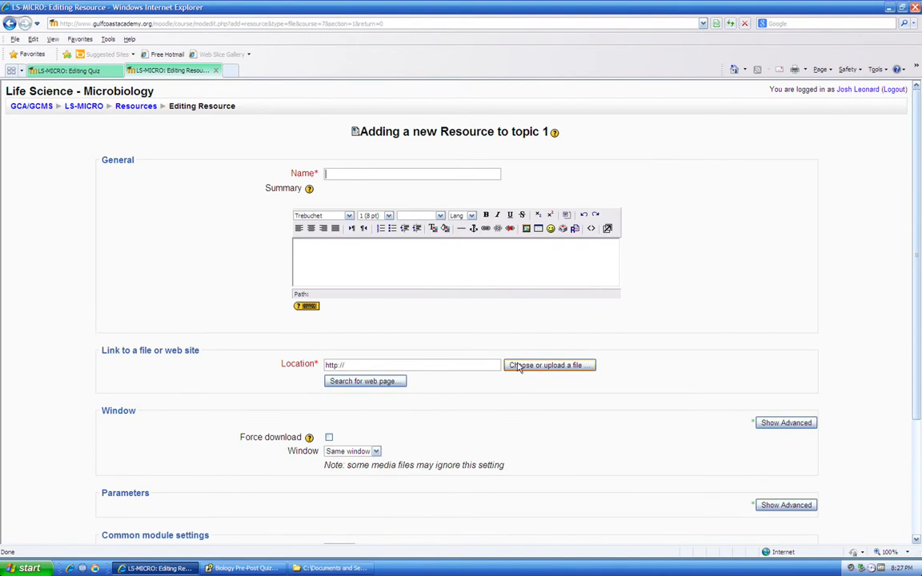
Open the course file list from the new resource's location setting and start a file upload
{"action": "left_click", "coordinate": [519, 366]}
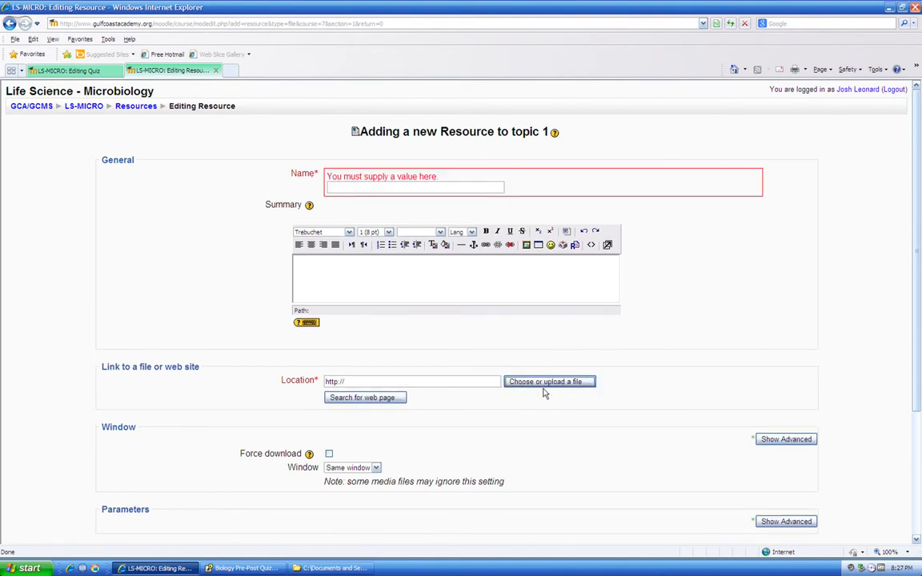
{"action": "left_click", "coordinate": [545, 382]}
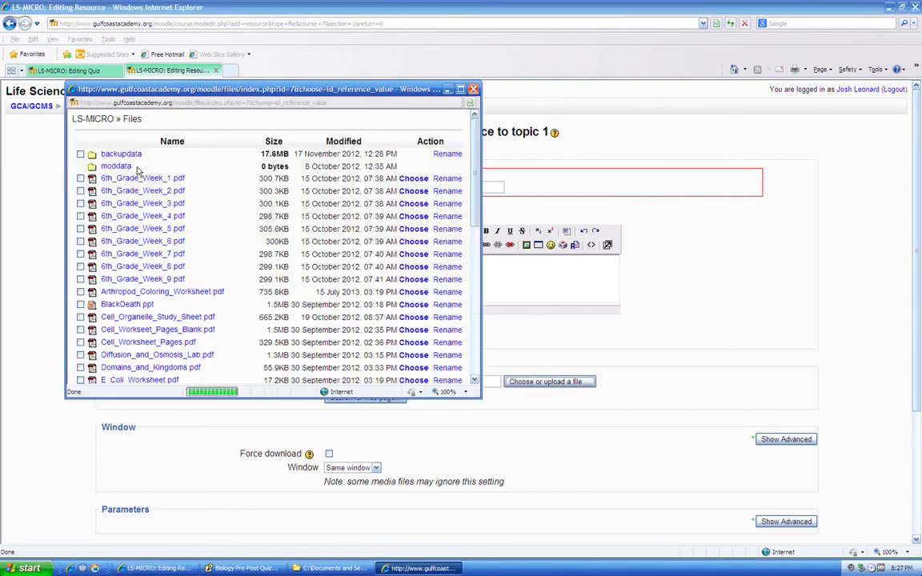
{"action": "scroll", "coordinate": [222, 201], "scroll_direction": "down", "scroll_amount": 2}
{"action": "scroll", "coordinate": [222, 201], "scroll_direction": "down", "scroll_amount": 8}
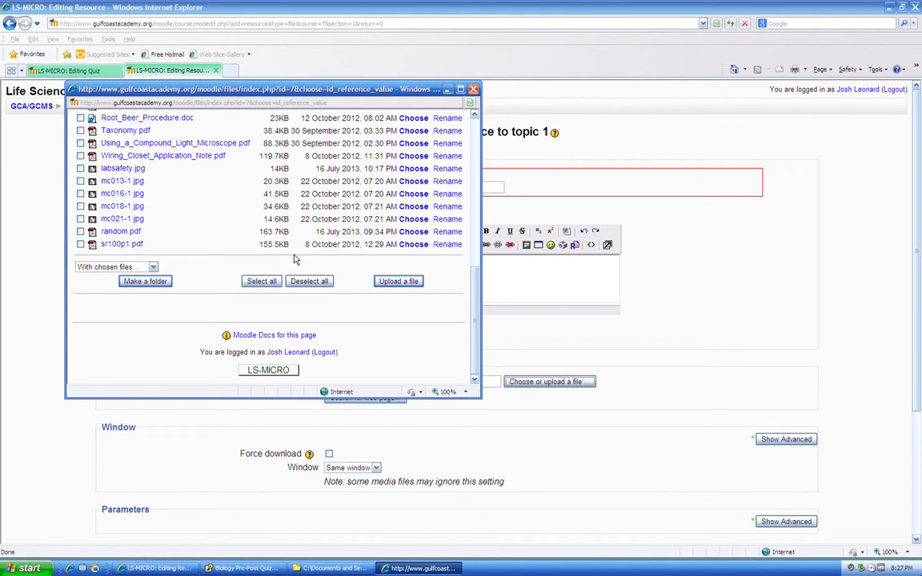
{"action": "left_click", "coordinate": [381, 276]}
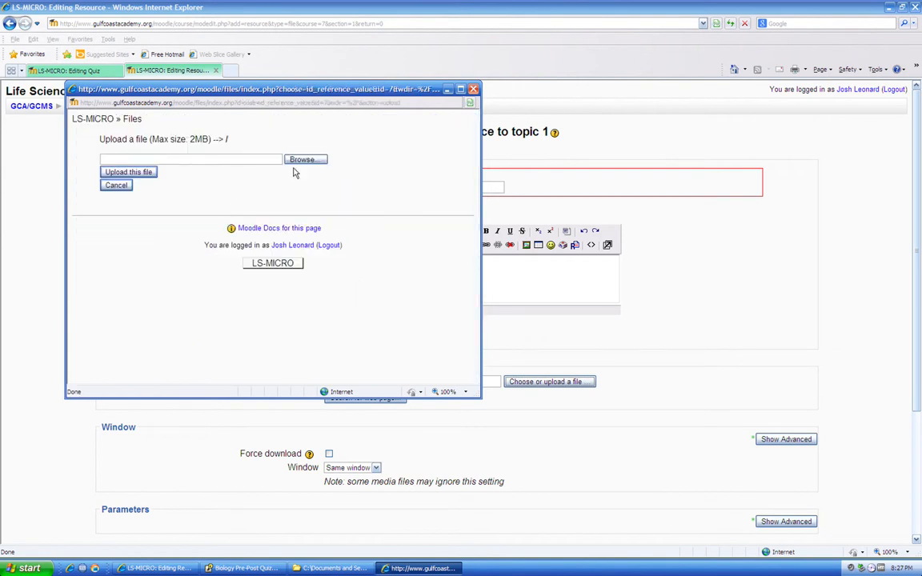
Choose mc009-1.jpg from the subfolders of res00000 in the desktop Biology Pre-Quiz folder and upload it to the course files
{"action": "left_click", "coordinate": [300, 164]}
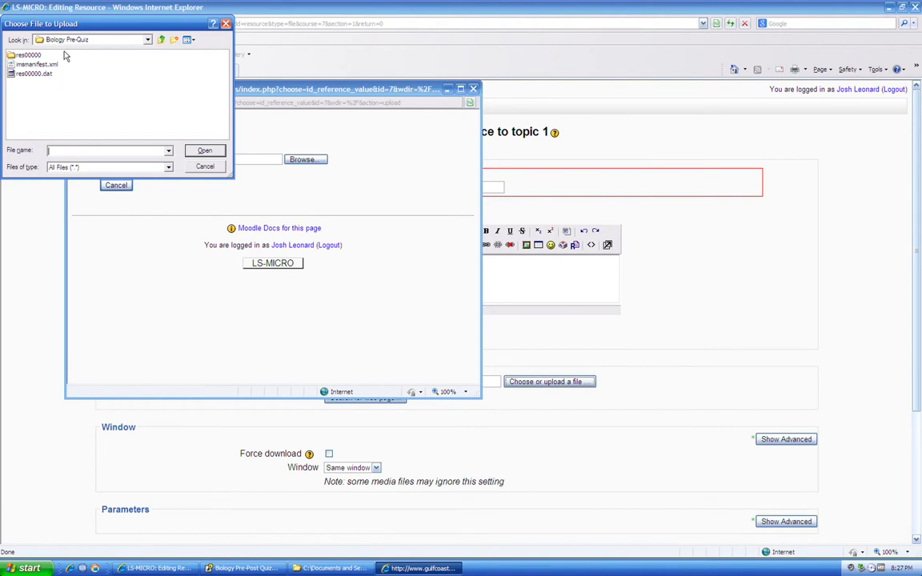
{"action": "left_click_drag", "start_coordinate": [113, 27], "coordinate": [144, 64]}
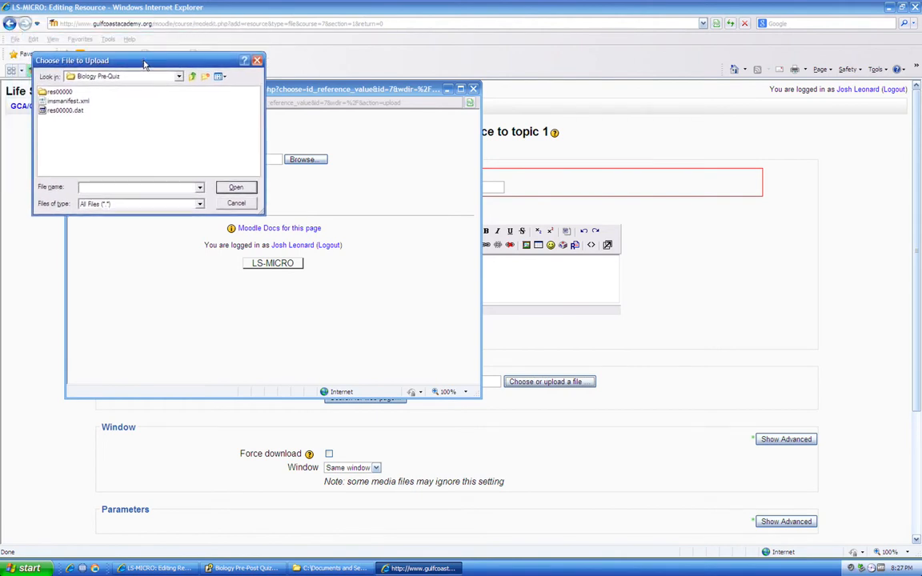
{"action": "left_click", "coordinate": [192, 76]}
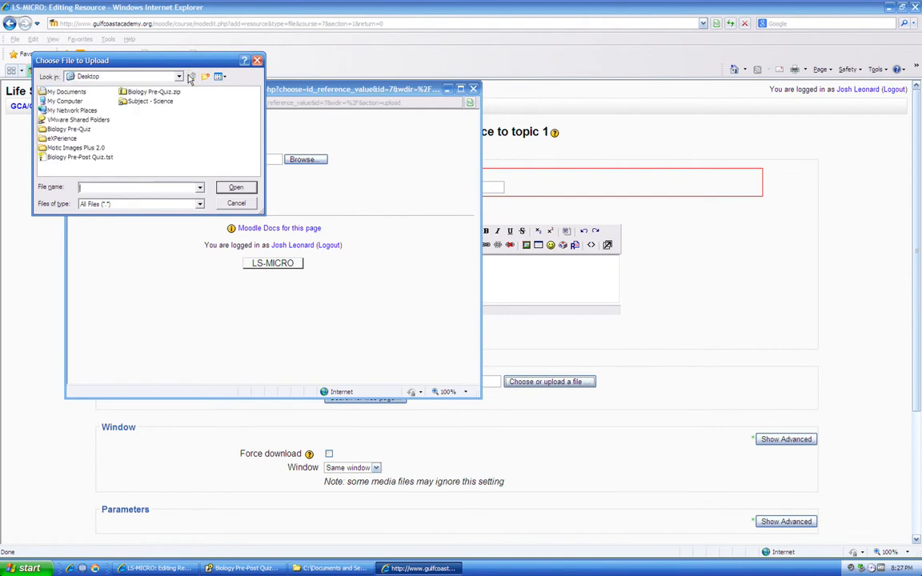
{"action": "double_click", "coordinate": [58, 131]}
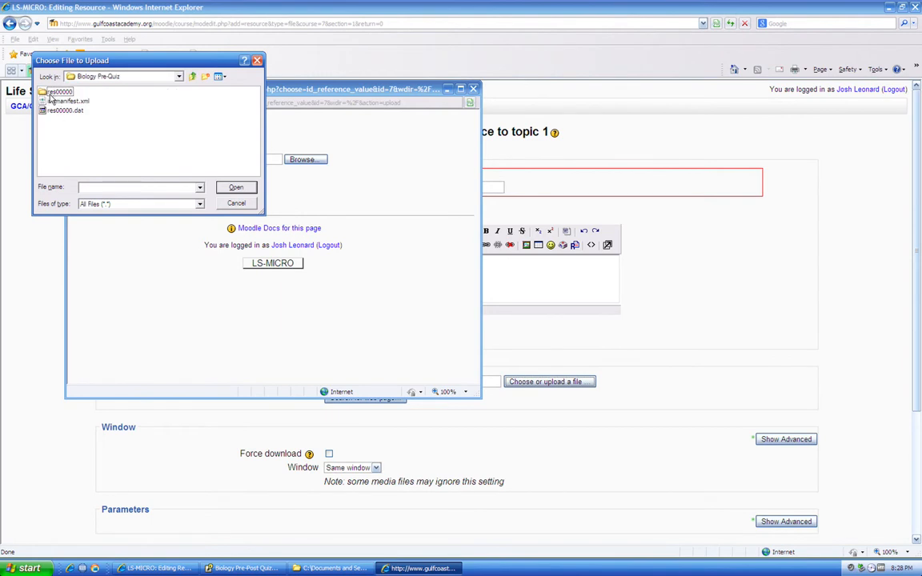
{"action": "double_click", "coordinate": [50, 93]}
{"action": "double_click", "coordinate": [50, 94]}
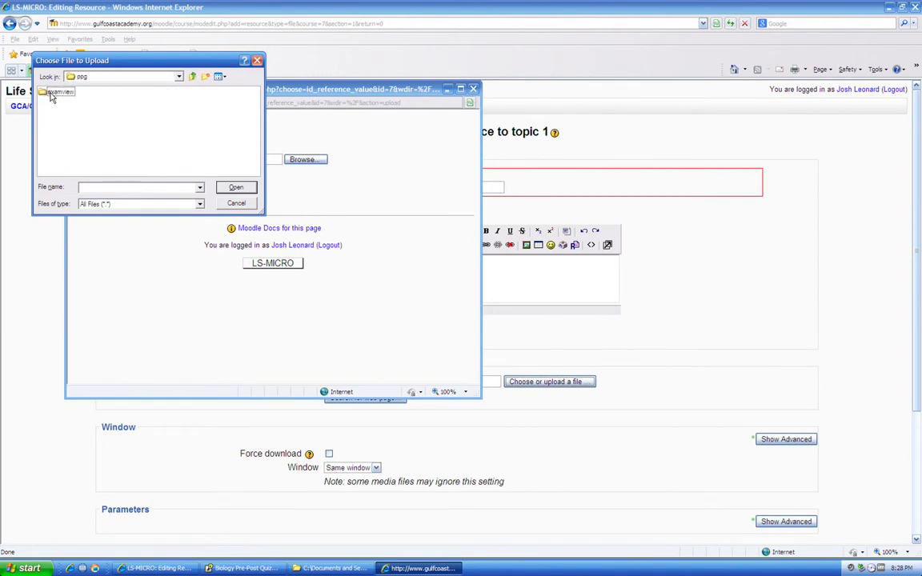
{"action": "double_click", "coordinate": [50, 93]}
{"action": "double_click", "coordinate": [50, 94]}
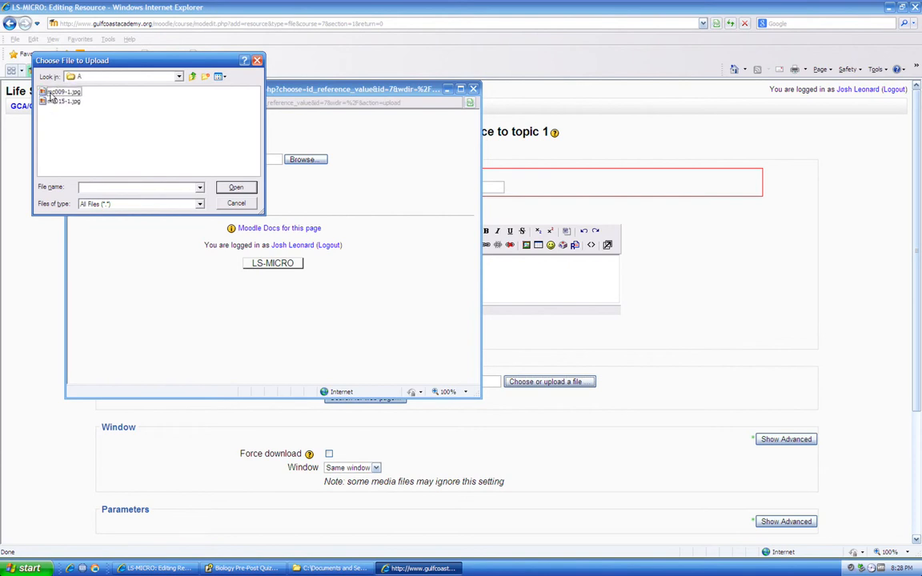
{"action": "left_click", "coordinate": [53, 92]}
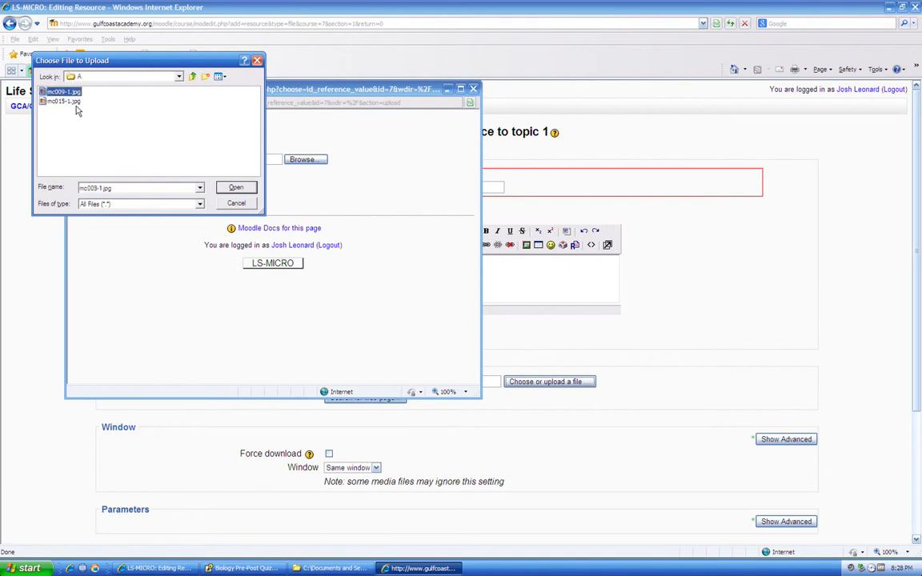
{"action": "left_click", "coordinate": [232, 189]}
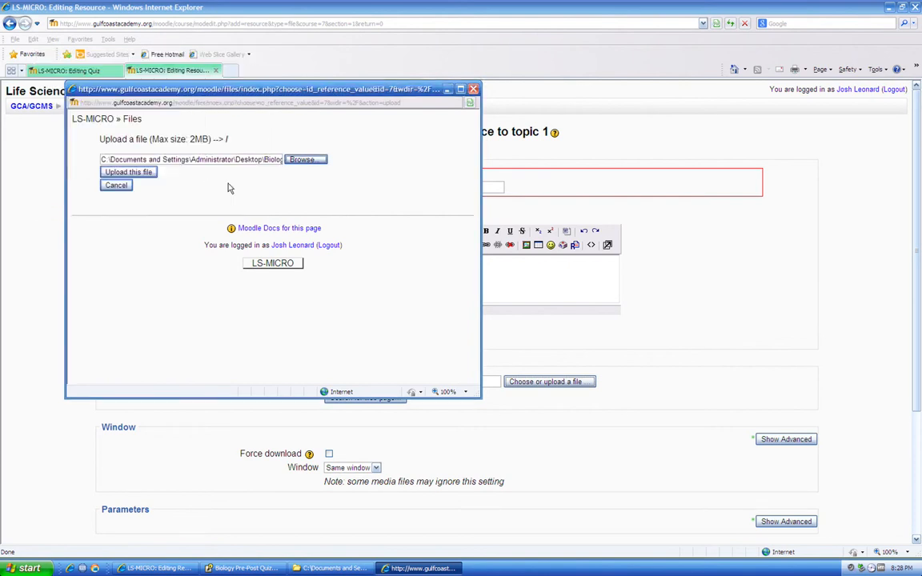
{"action": "left_click", "coordinate": [128, 173]}
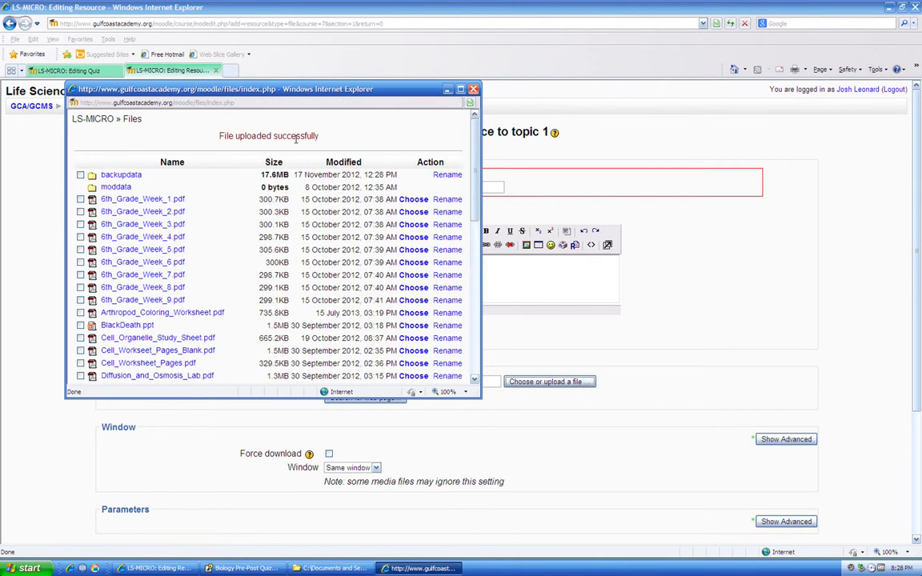
Upload mc015-1.jpg from the same folder, check the course file list for it, and close the Files window
{"action": "scroll", "coordinate": [282, 158], "scroll_direction": "down", "scroll_amount": 10}
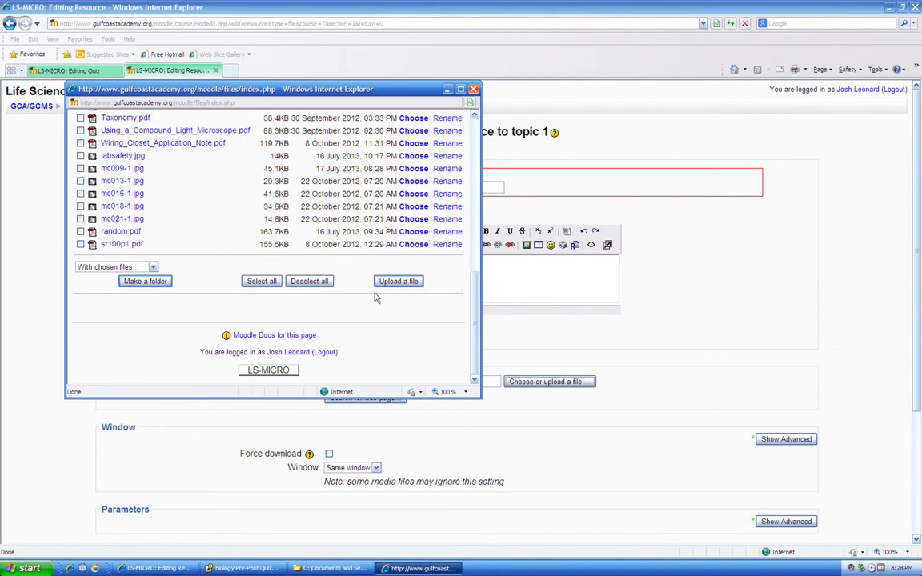
{"action": "left_click", "coordinate": [385, 284]}
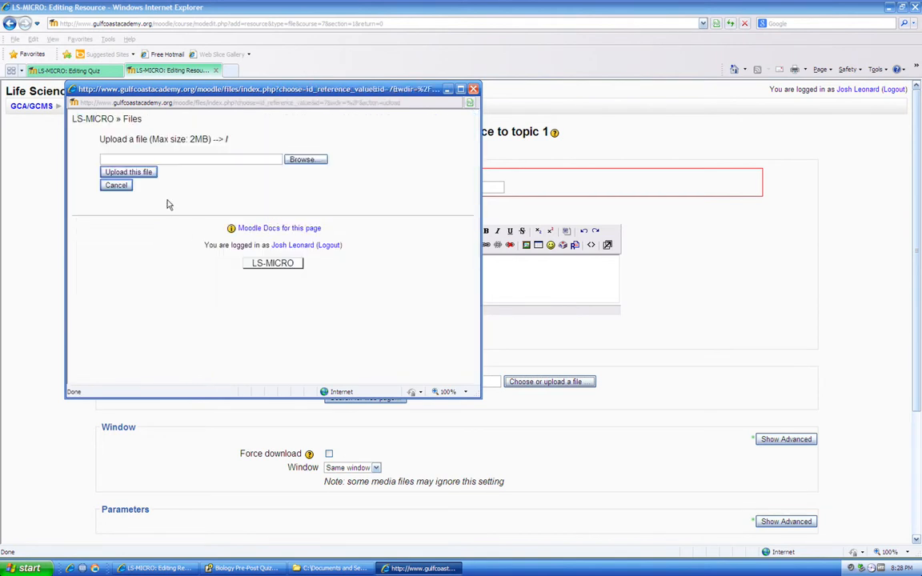
{"action": "left_click", "coordinate": [298, 160]}
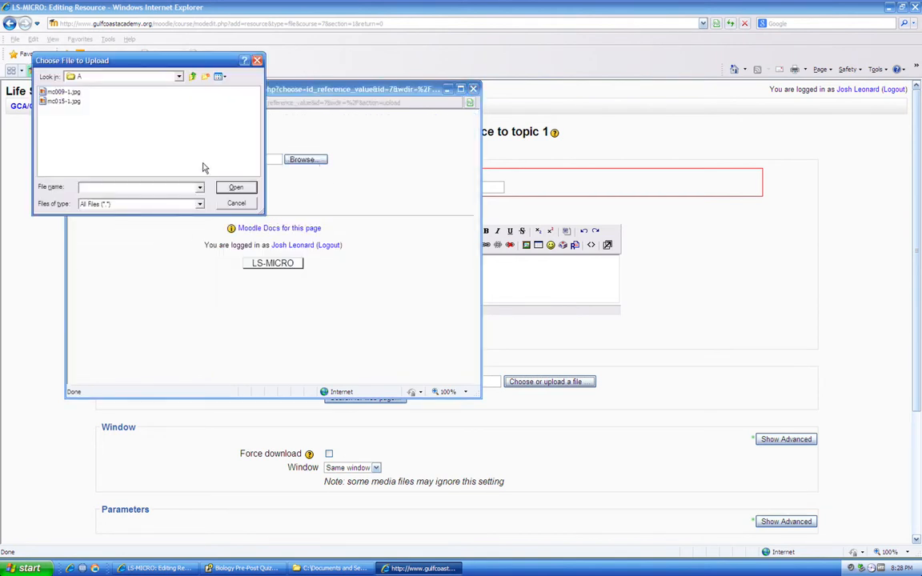
{"action": "left_click", "coordinate": [60, 100]}
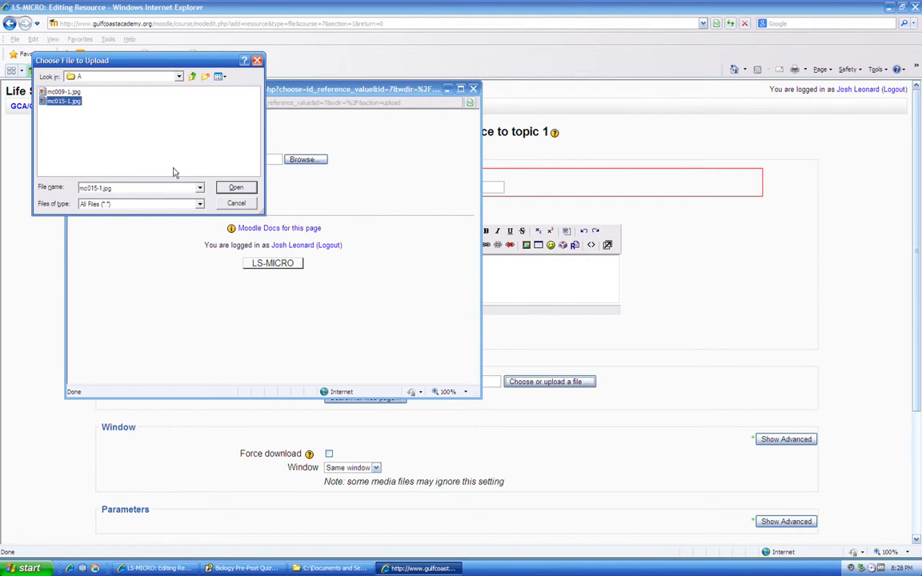
{"action": "left_click", "coordinate": [247, 191]}
{"action": "left_click", "coordinate": [128, 171]}
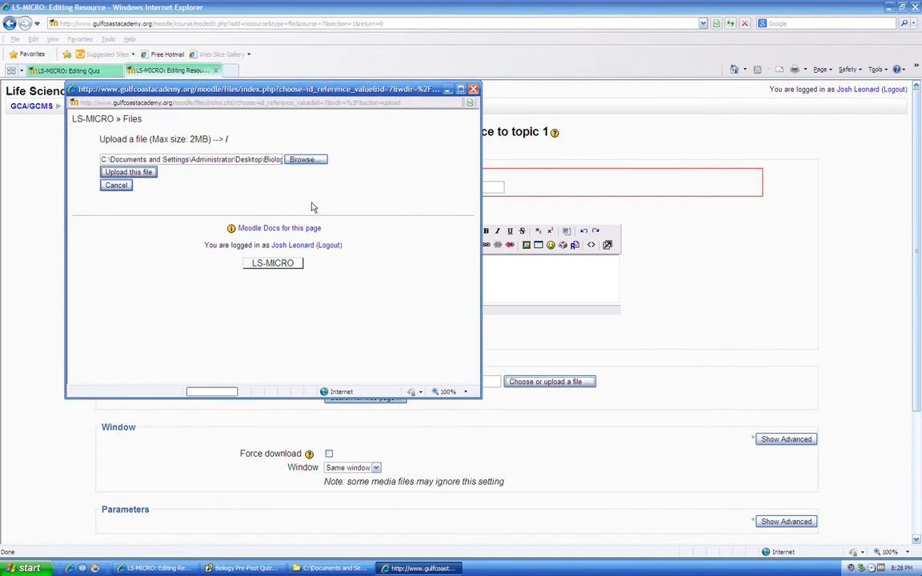
{"action": "scroll", "coordinate": [340, 214], "scroll_direction": "down", "scroll_amount": 6}
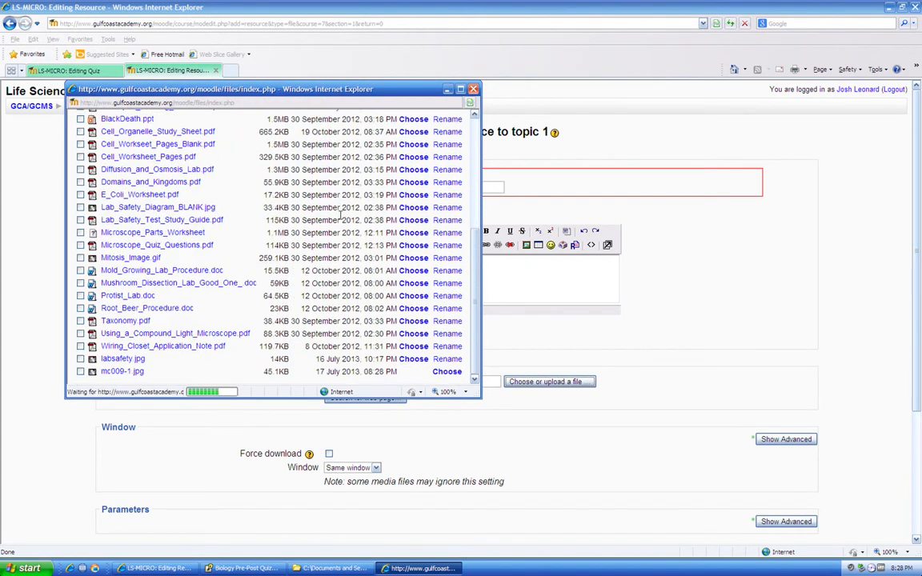
{"action": "scroll", "coordinate": [341, 214], "scroll_direction": "down", "scroll_amount": 2}
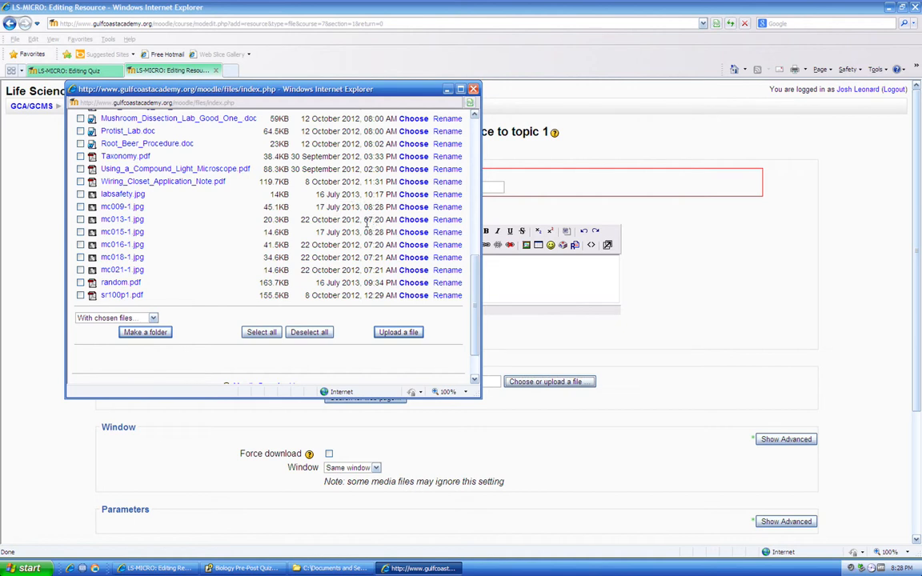
{"action": "left_click", "coordinate": [473, 89]}
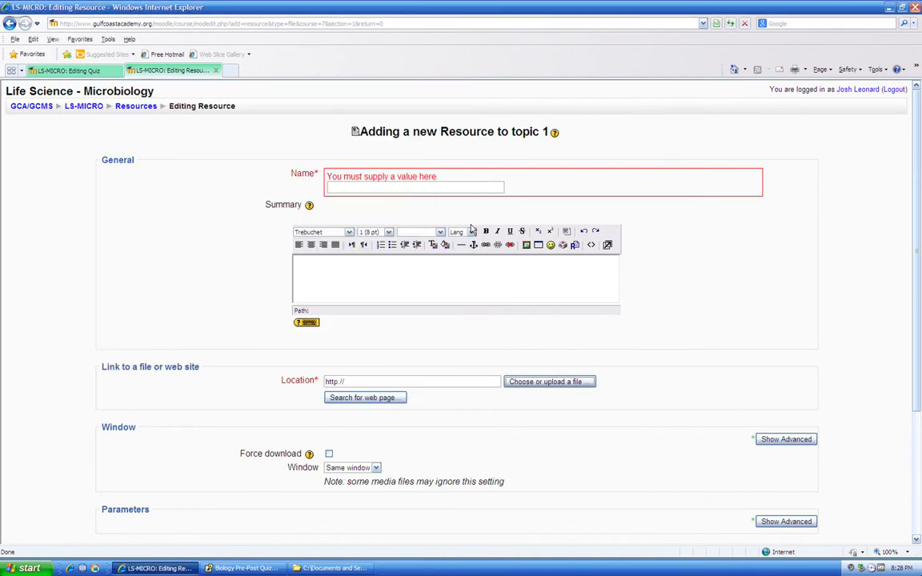
Close the unsaved new-resource tab and review the question list on the Biology Pre-Quiz editing page
{"action": "scroll", "coordinate": [471, 275], "scroll_direction": "down", "scroll_amount": 5}
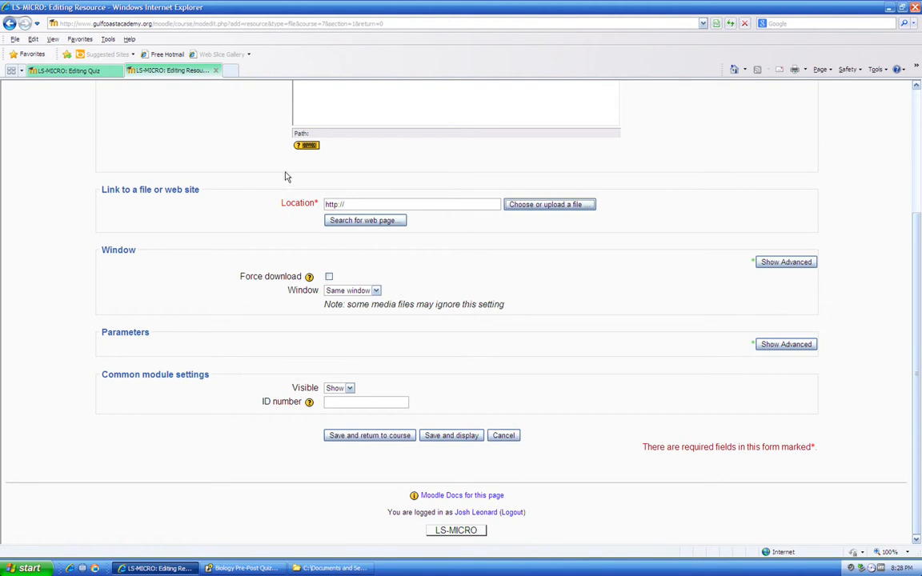
{"action": "left_click", "coordinate": [216, 71]}
{"action": "scroll", "coordinate": [340, 256], "scroll_direction": "down", "scroll_amount": 2}
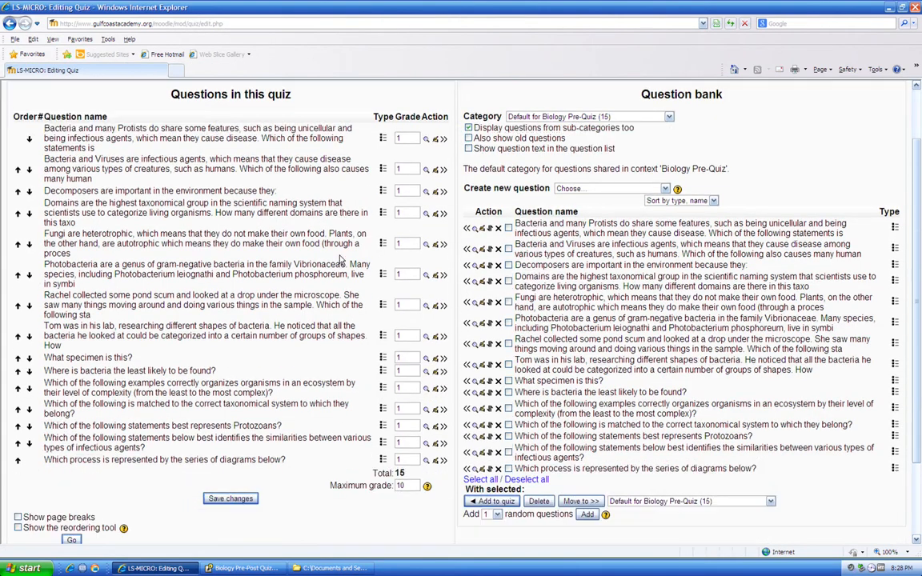
{"action": "scroll", "coordinate": [340, 258], "scroll_direction": "up", "scroll_amount": 2}
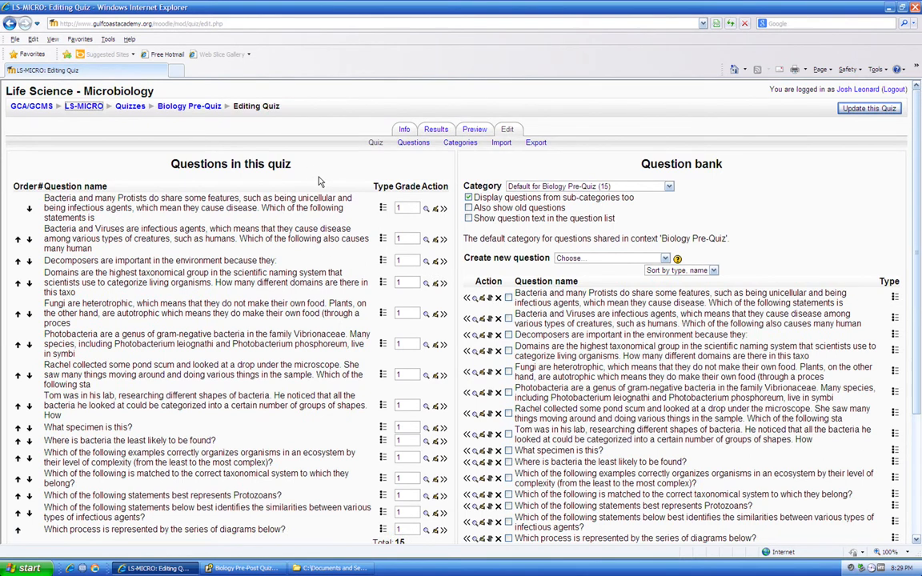
{"action": "scroll", "coordinate": [324, 181], "scroll_direction": "down", "scroll_amount": 2}
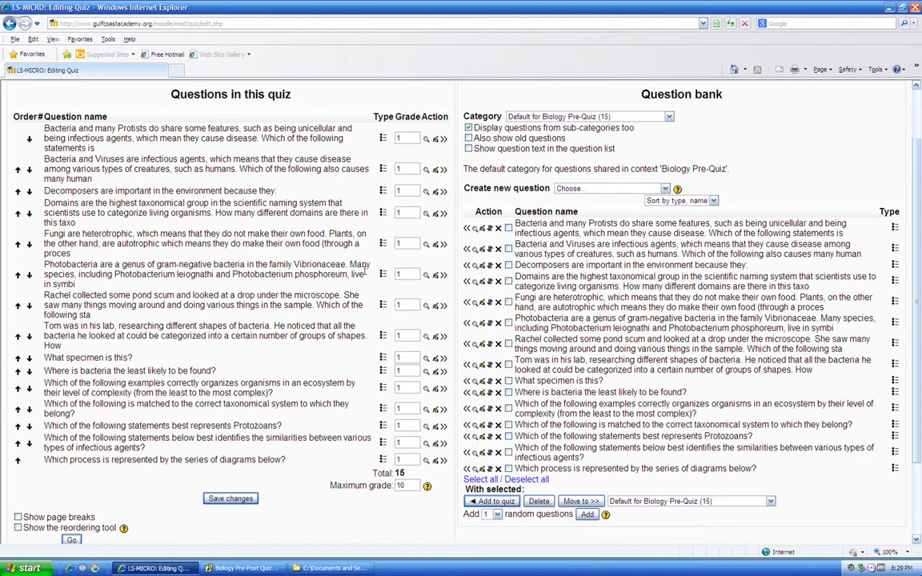
Switch to ExamView Test Builder and look at the question with the series of diagrams
{"action": "left_click", "coordinate": [246, 568]}
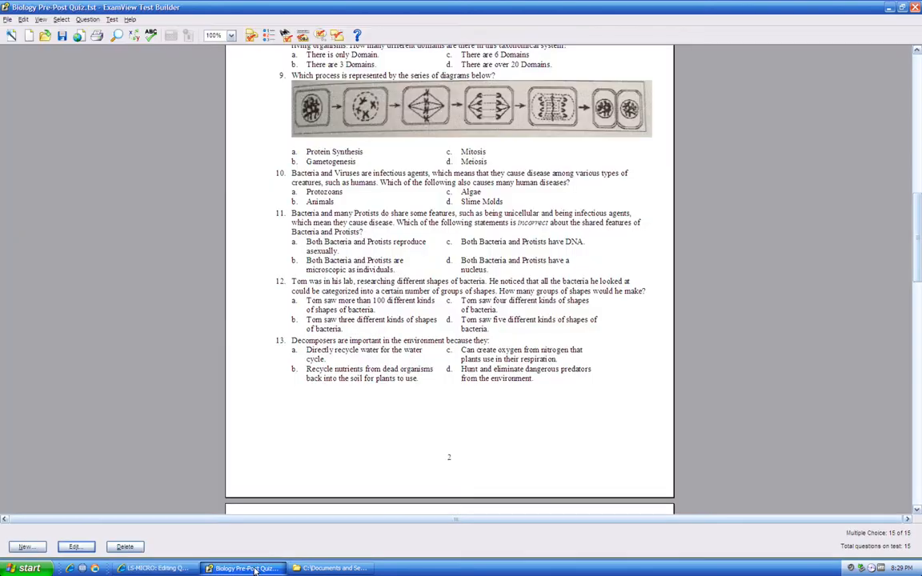
{"action": "scroll", "coordinate": [279, 336], "scroll_direction": "up", "scroll_amount": 3}
{"action": "scroll", "coordinate": [279, 336], "scroll_direction": "up", "scroll_amount": 2}
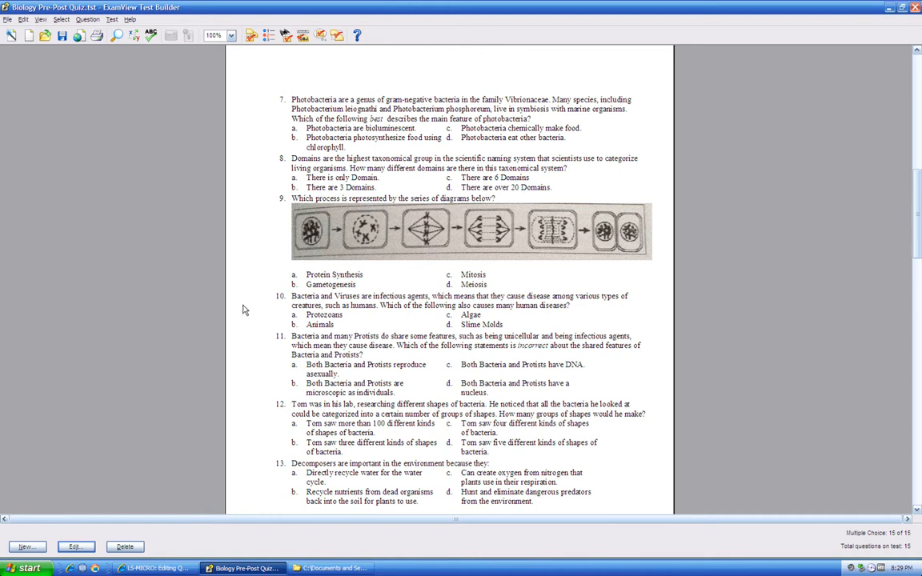
Return to the Moodle quiz in Internet Explorer and open "Which process is represented by the series of diagrams below?" for editing
{"action": "left_click", "coordinate": [120, 569]}
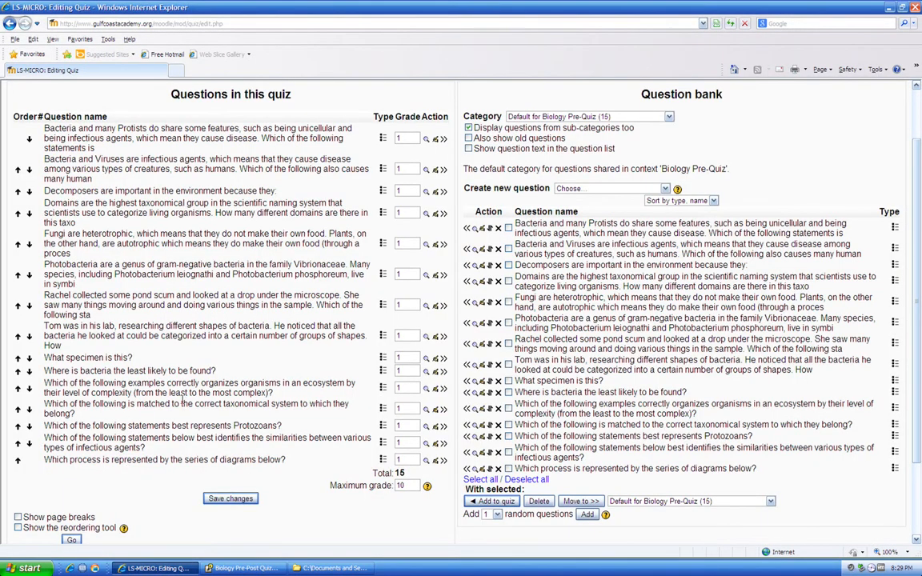
{"action": "left_click", "coordinate": [435, 461]}
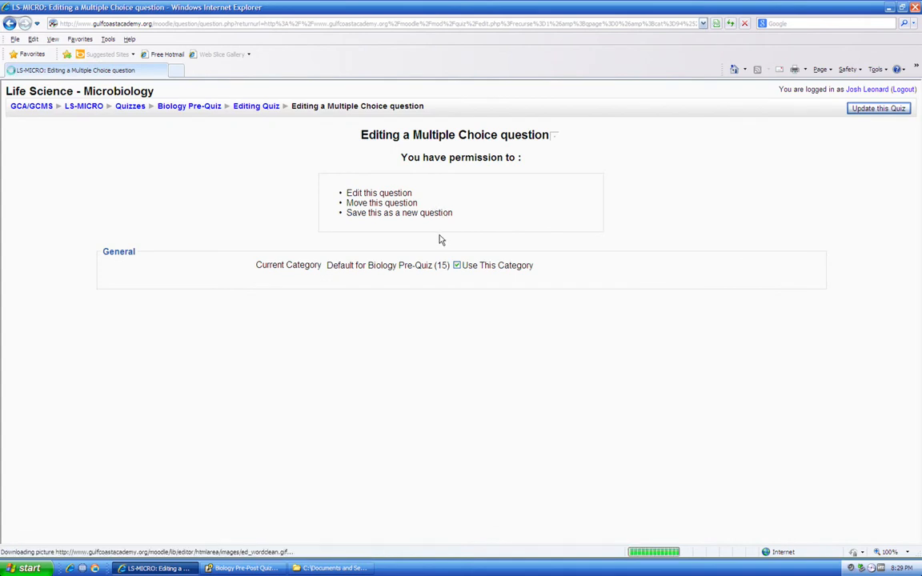
{"action": "scroll", "coordinate": [440, 239], "scroll_direction": "down", "scroll_amount": 3}
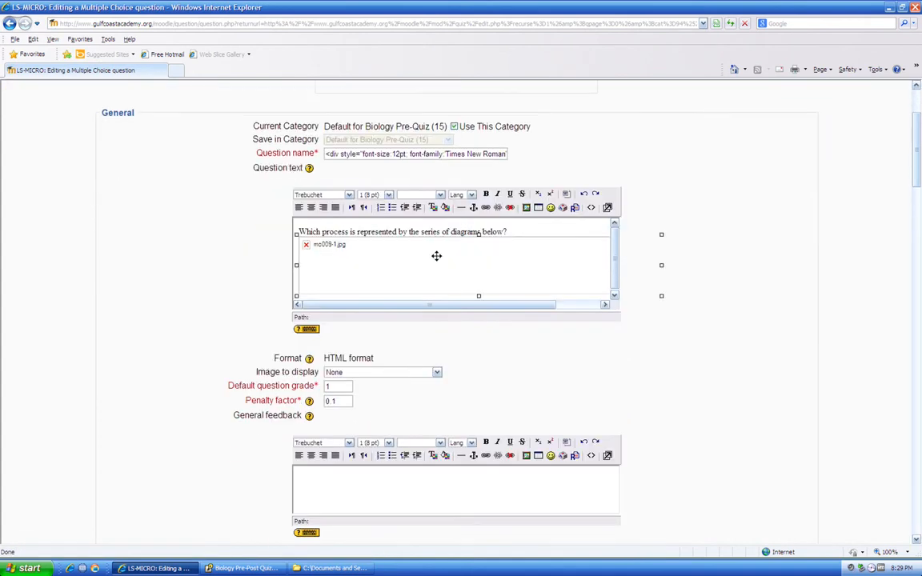
{"action": "left_click", "coordinate": [437, 256]}
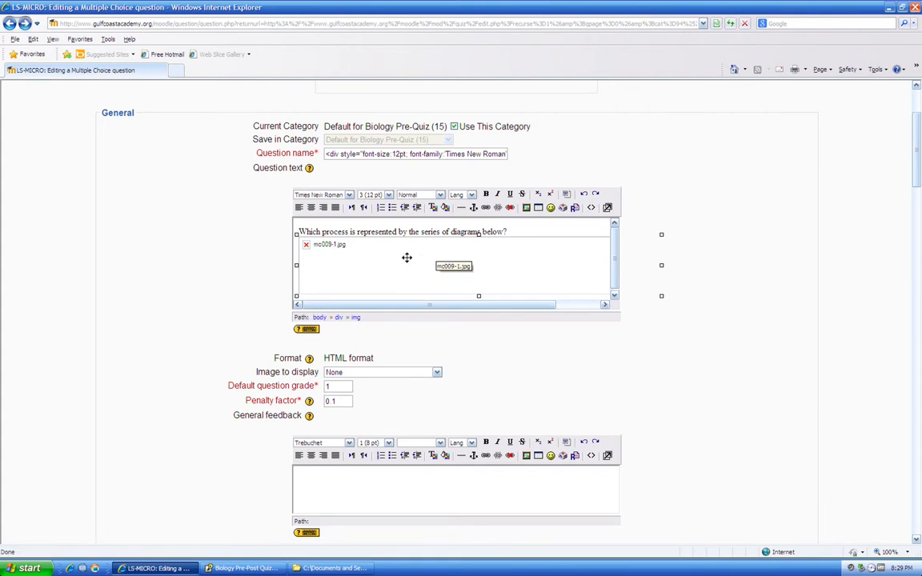
{"action": "right_click", "coordinate": [407, 258]}
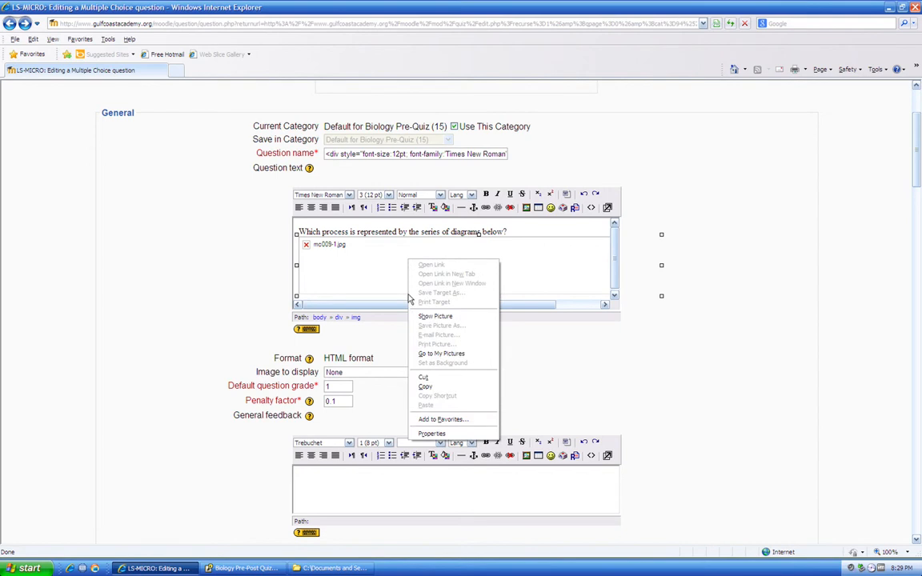
{"action": "left_click", "coordinate": [368, 260]}
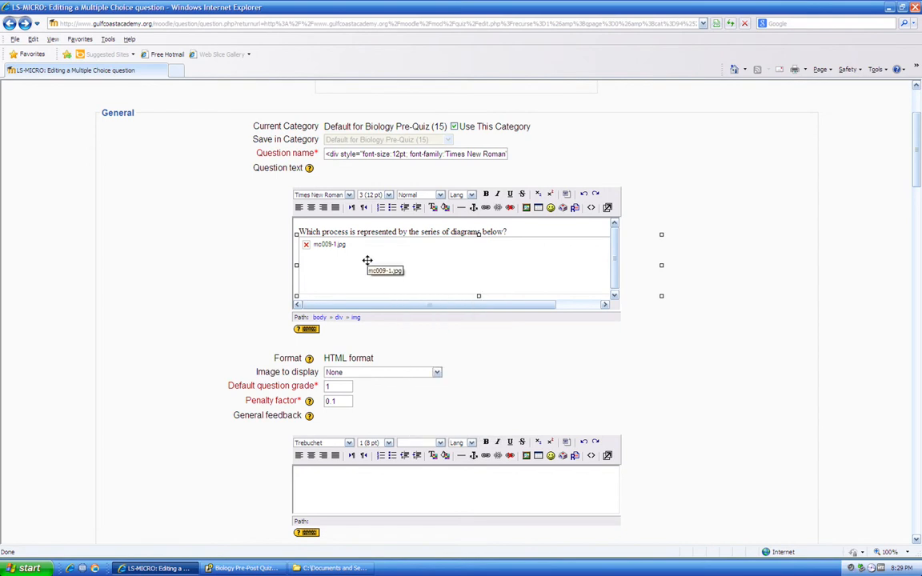
{"action": "left_click", "coordinate": [530, 231]}
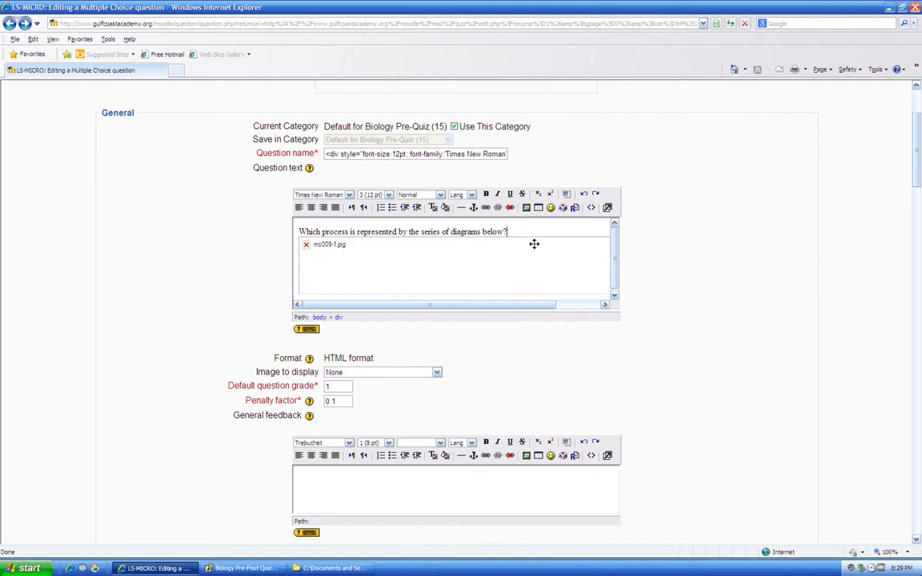
{"action": "left_click", "coordinate": [553, 285]}
{"action": "right_click", "coordinate": [553, 286]}
{"action": "key", "text": "Escape"}
{"action": "left_click", "coordinate": [35, 40]}
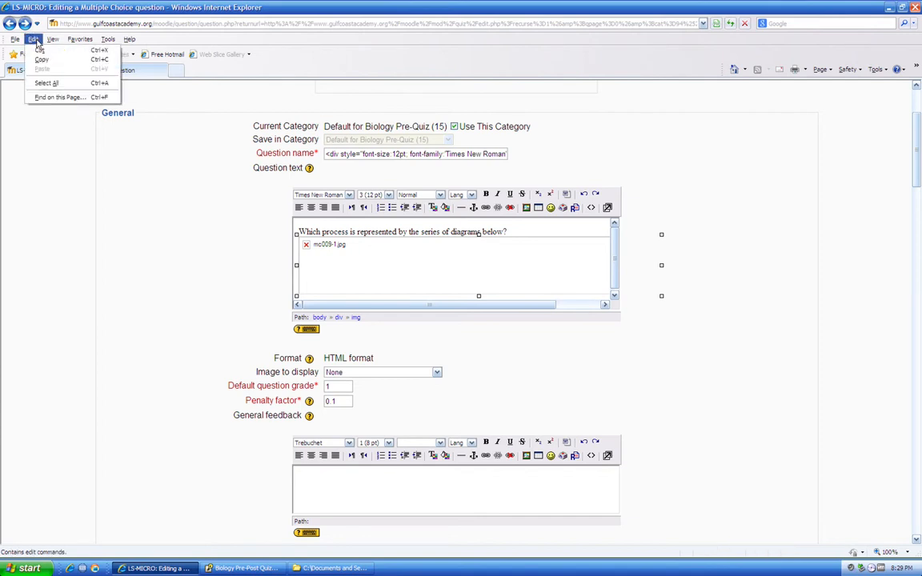
{"action": "left_click", "coordinate": [37, 41]}
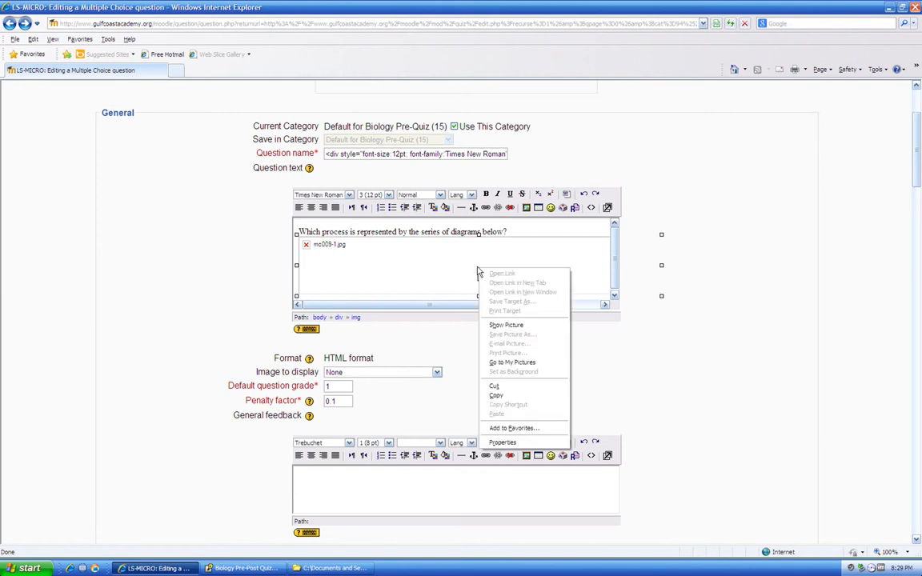
{"action": "left_click", "coordinate": [457, 272]}
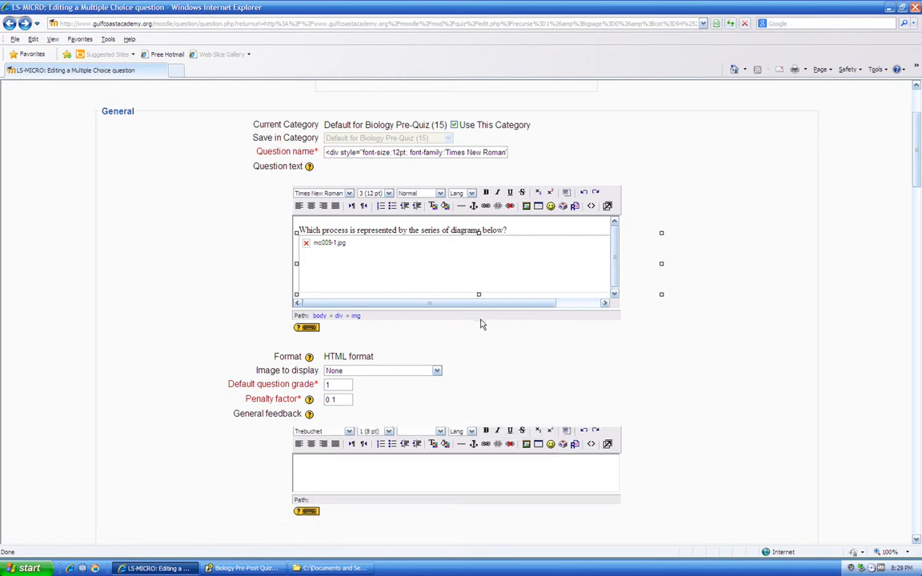
Set the series-of-diagrams question's image to display to mc009-1.jpg and save the question
{"action": "scroll", "coordinate": [482, 324], "scroll_direction": "down", "scroll_amount": 3}
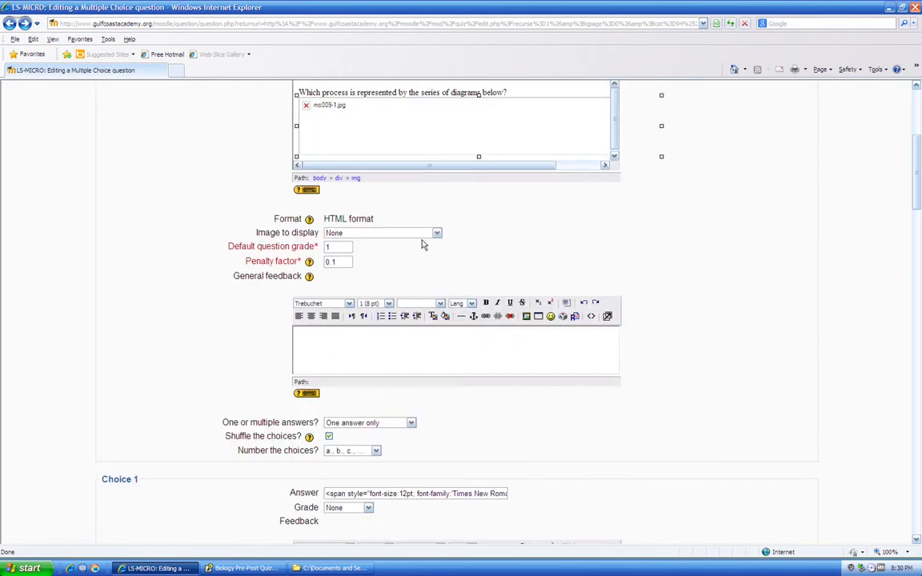
{"action": "scroll", "coordinate": [424, 244], "scroll_direction": "up", "scroll_amount": 2}
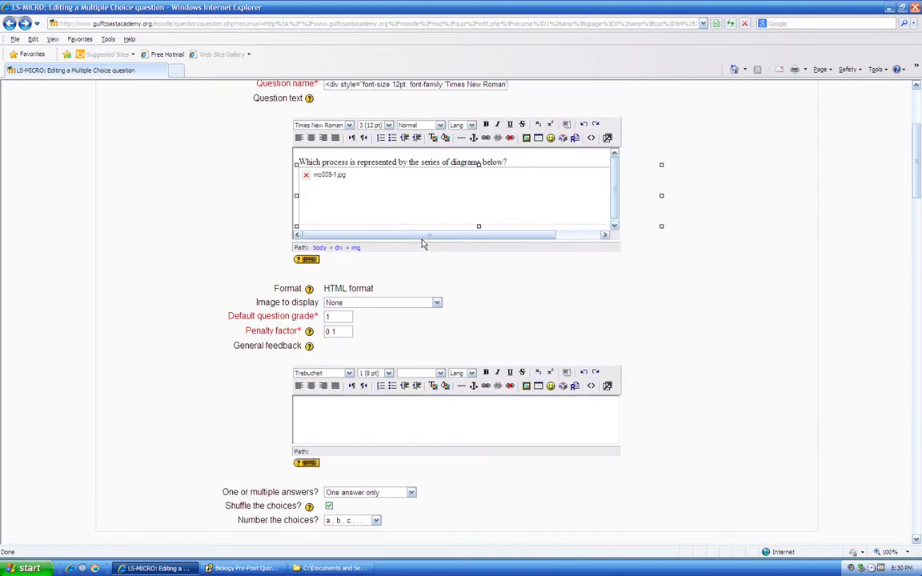
{"action": "left_click", "coordinate": [436, 303]}
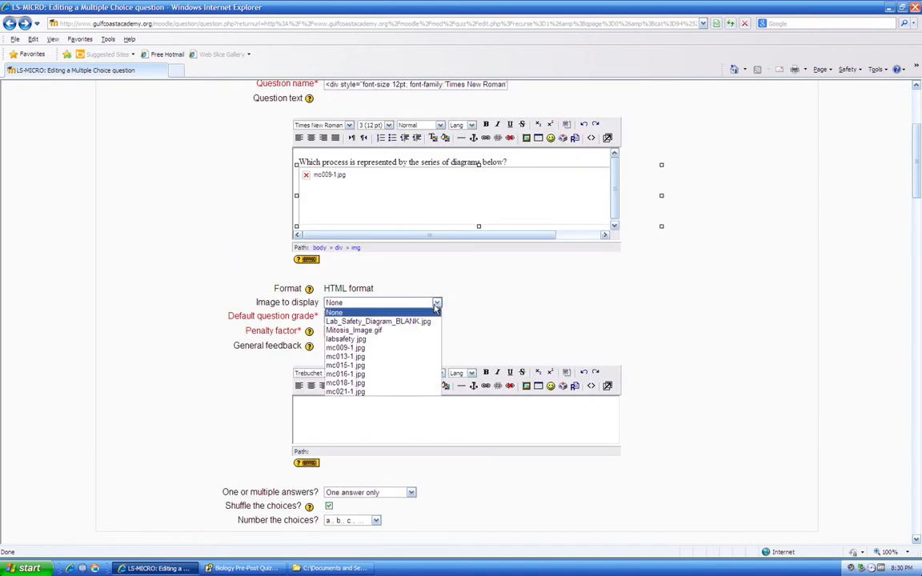
{"action": "left_click", "coordinate": [398, 348]}
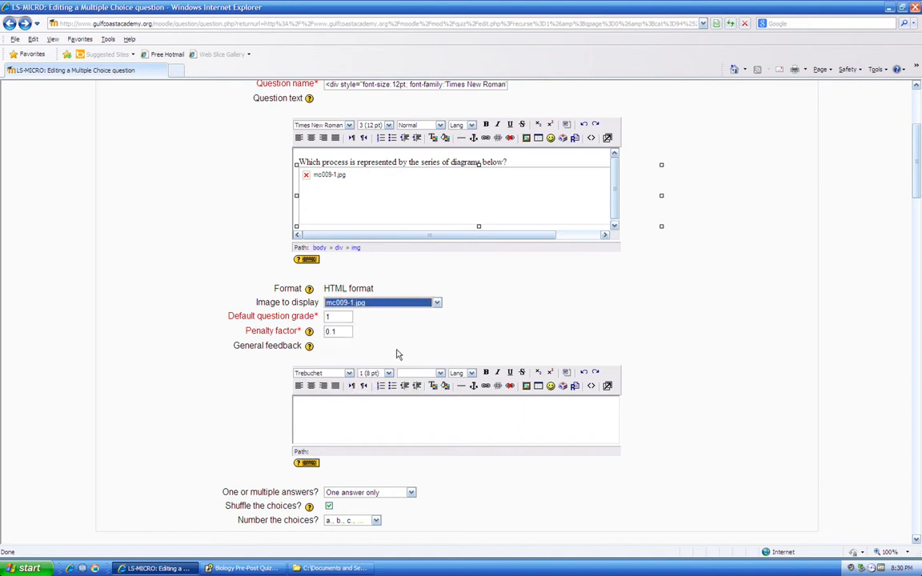
{"action": "scroll", "coordinate": [444, 342], "scroll_direction": "down", "scroll_amount": 10}
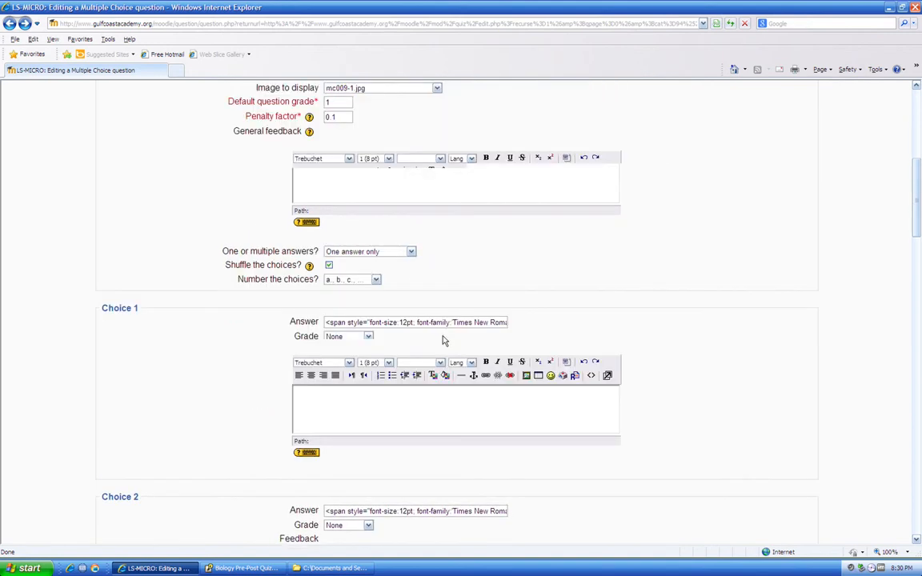
{"action": "scroll", "coordinate": [442, 336], "scroll_direction": "down", "scroll_amount": 15}
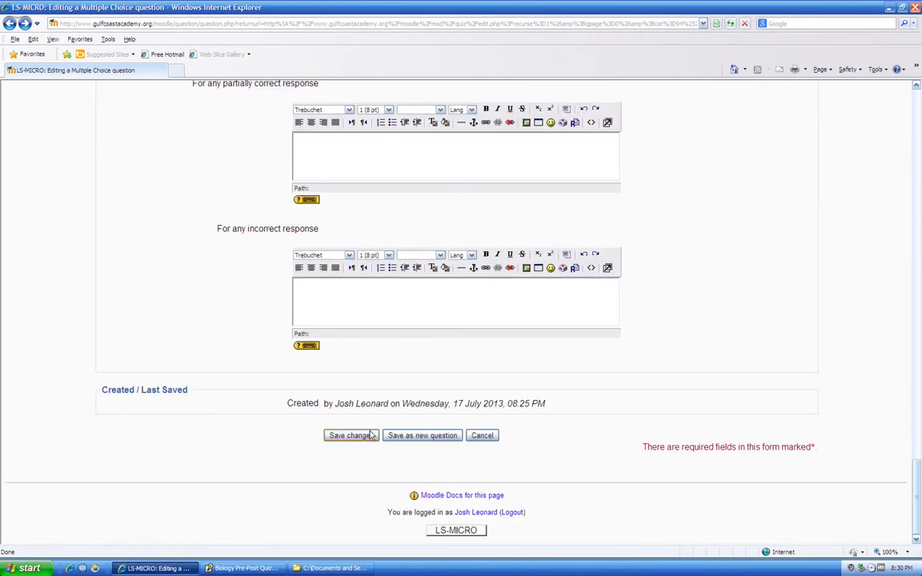
{"action": "left_click", "coordinate": [371, 437]}
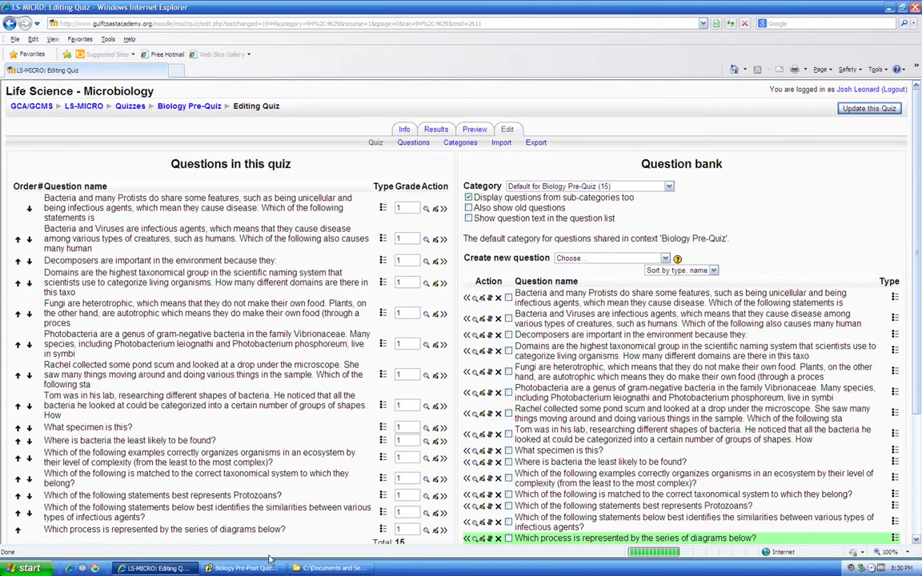
Switch to ExamView Test Builder and look for the remaining question that contains a picture, after the series-of-diagrams question
{"action": "left_click", "coordinate": [269, 569]}
{"action": "scroll", "coordinate": [335, 319], "scroll_direction": "down", "scroll_amount": 10}
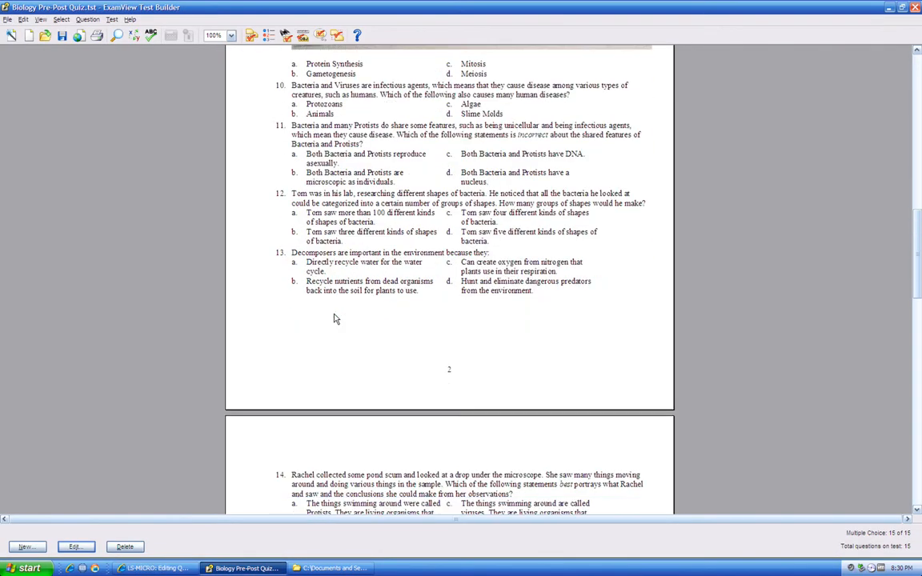
{"action": "scroll", "coordinate": [335, 319], "scroll_direction": "down", "scroll_amount": 5}
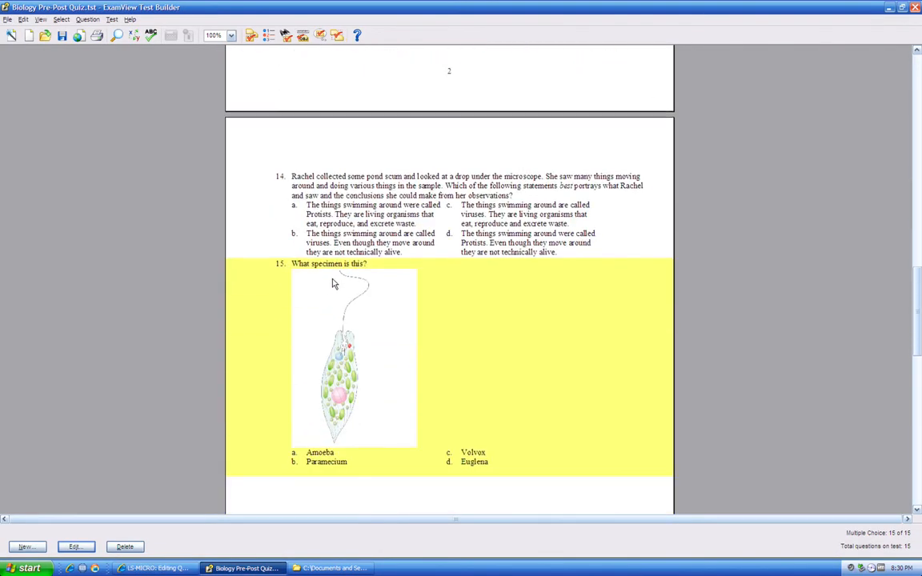
Return to the Moodle quiz in Internet Explorer and open the question "What specimen is this?" for editing
{"action": "left_click", "coordinate": [186, 568]}
{"action": "scroll", "coordinate": [181, 397], "scroll_direction": "down", "scroll_amount": 3}
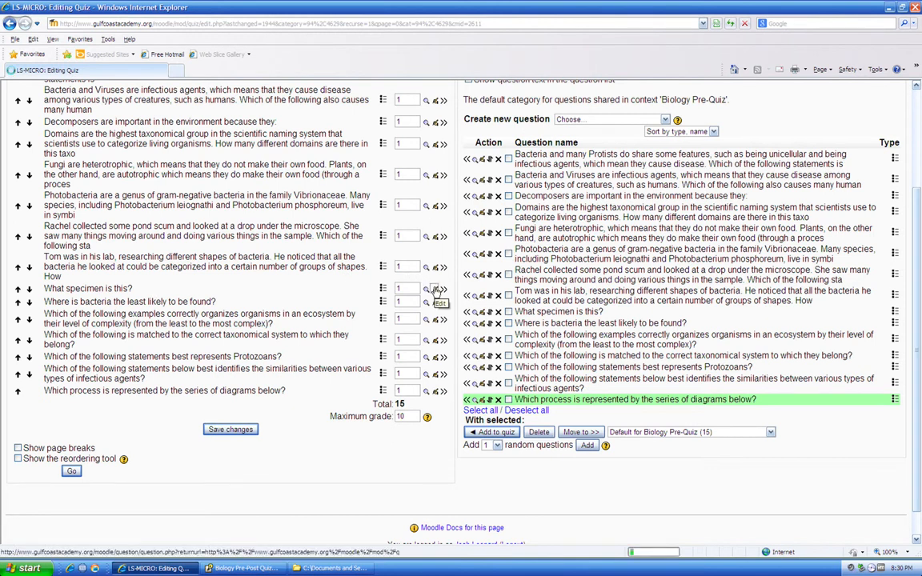
{"action": "left_click", "coordinate": [437, 290]}
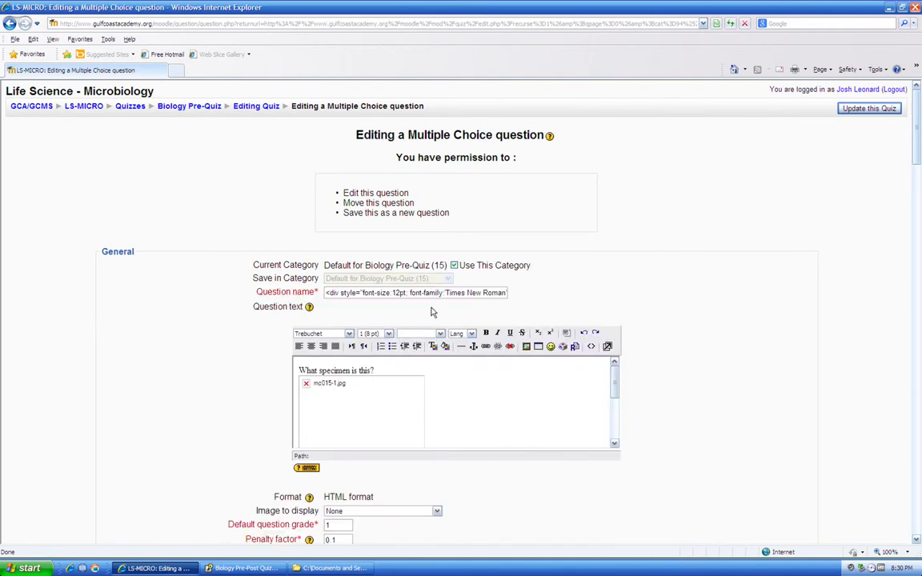
{"action": "scroll", "coordinate": [533, 460], "scroll_direction": "down", "scroll_amount": 3}
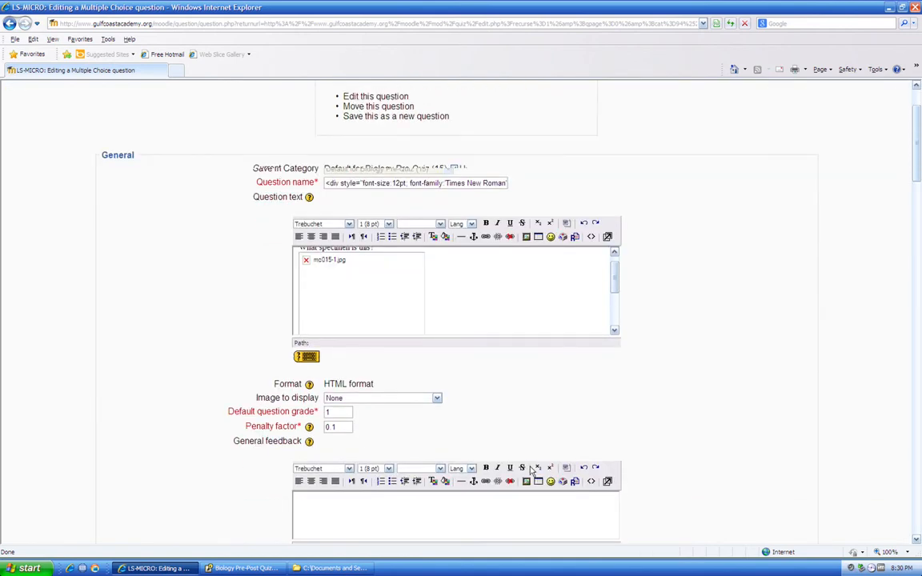
Delete the broken mc015-1.jpg placeholder from the question text, keeping "What specimen is this?"
{"action": "left_click", "coordinate": [360, 257]}
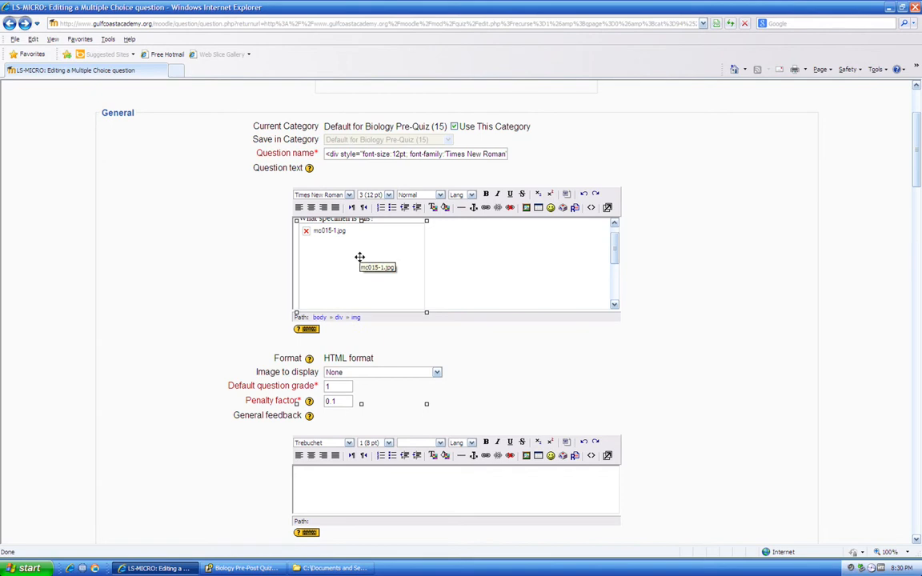
{"action": "left_click", "coordinate": [452, 298]}
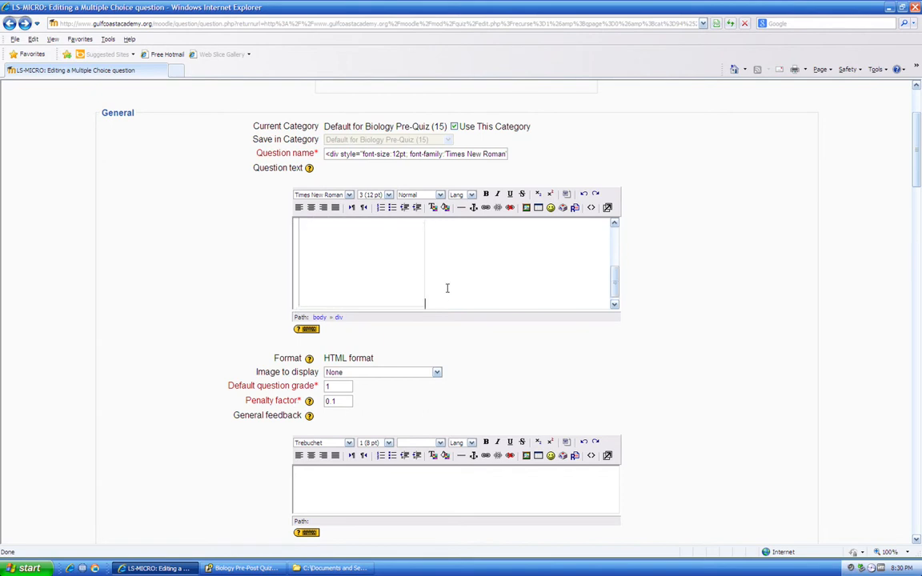
{"action": "key", "text": "BackSpace"}
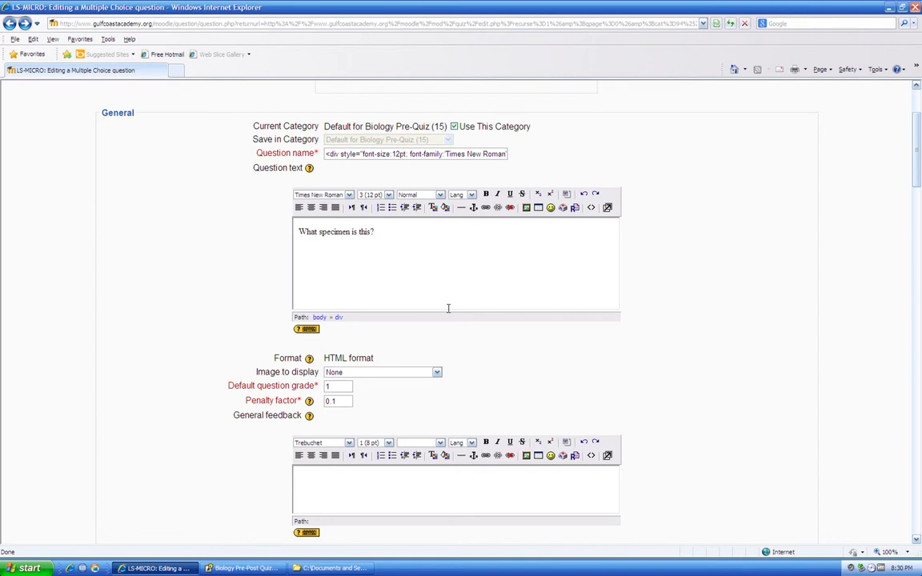
Set the specimen question's image to display to mc015-1.jpg
{"action": "left_click", "coordinate": [420, 373]}
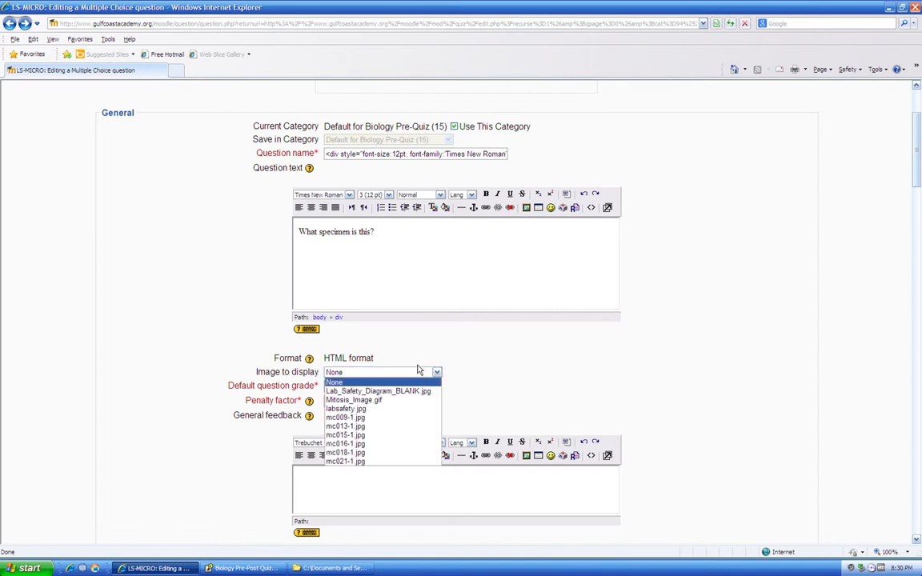
{"action": "left_click", "coordinate": [412, 437]}
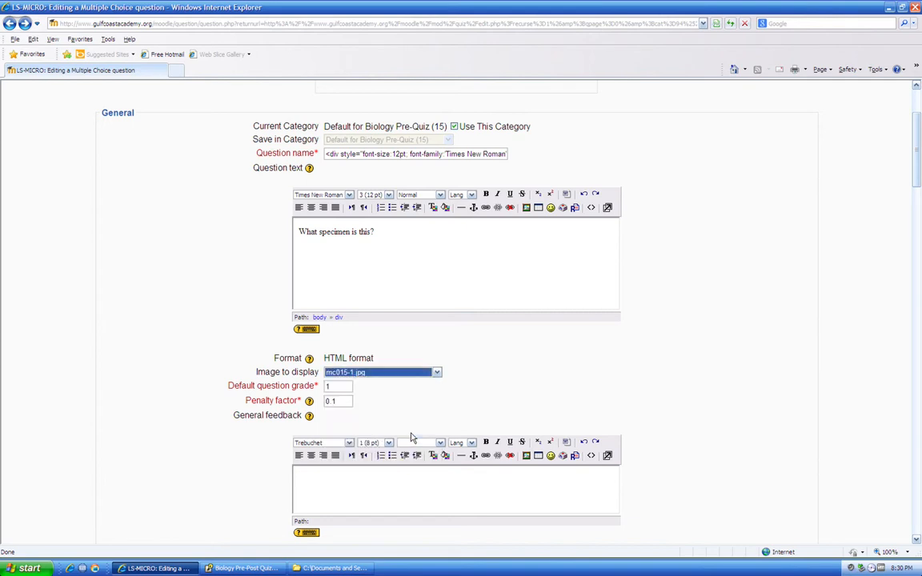
{"action": "left_click", "coordinate": [440, 408]}
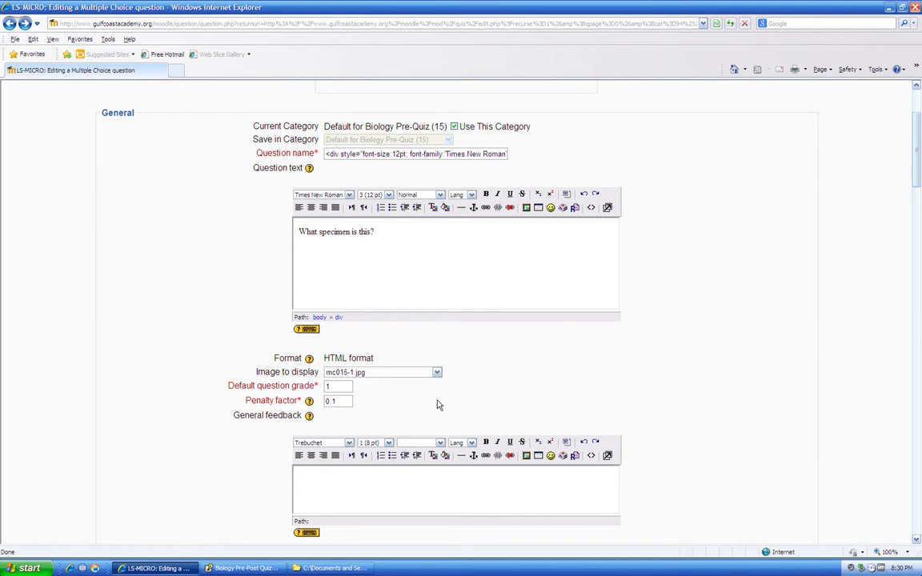
{"action": "scroll", "coordinate": [437, 405], "scroll_direction": "down", "scroll_amount": 2}
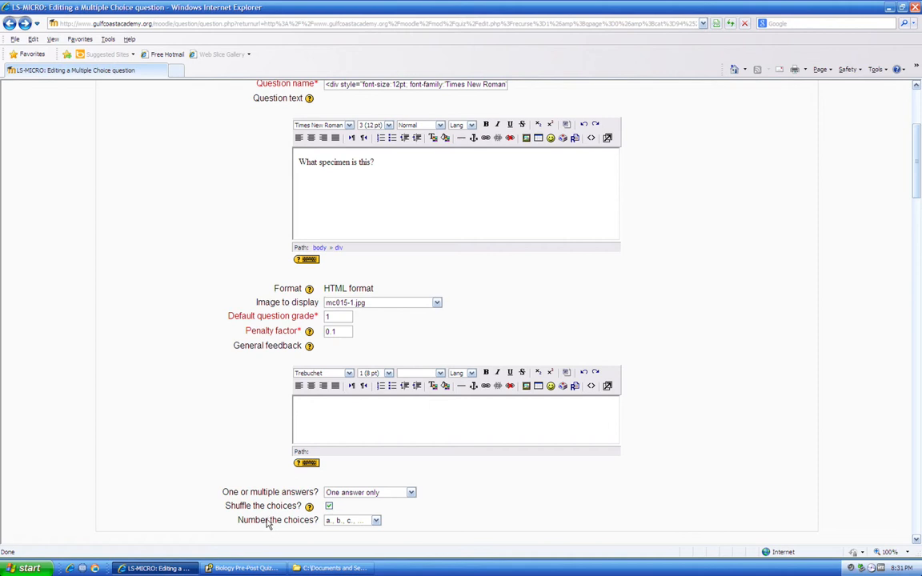
Switch to the Biology Pre-Quiz folder and check the picture mc015-1.jpg inside res00000\ppg\examview\A, closing the picture viewer when done
{"action": "left_click", "coordinate": [324, 569]}
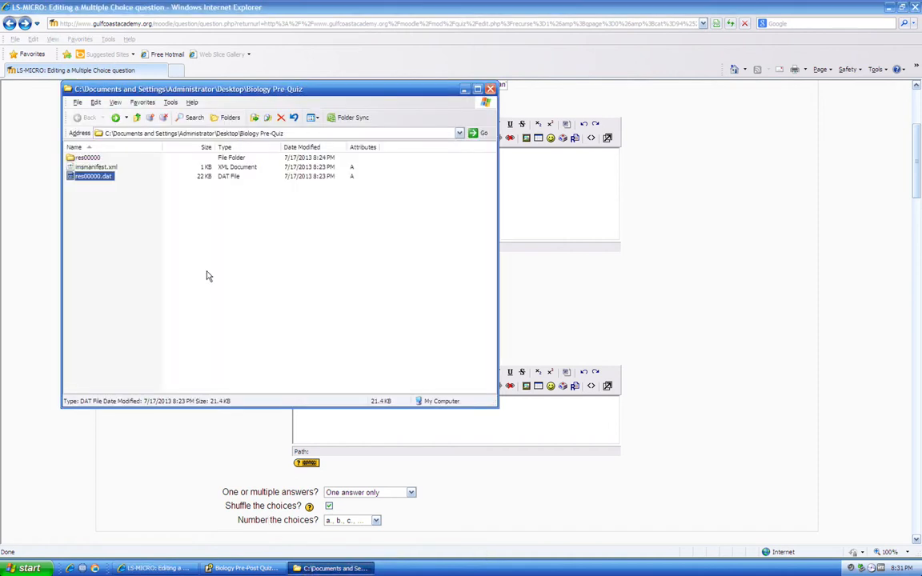
{"action": "double_click", "coordinate": [86, 158]}
{"action": "double_click", "coordinate": [81, 159]}
{"action": "double_click", "coordinate": [82, 160]}
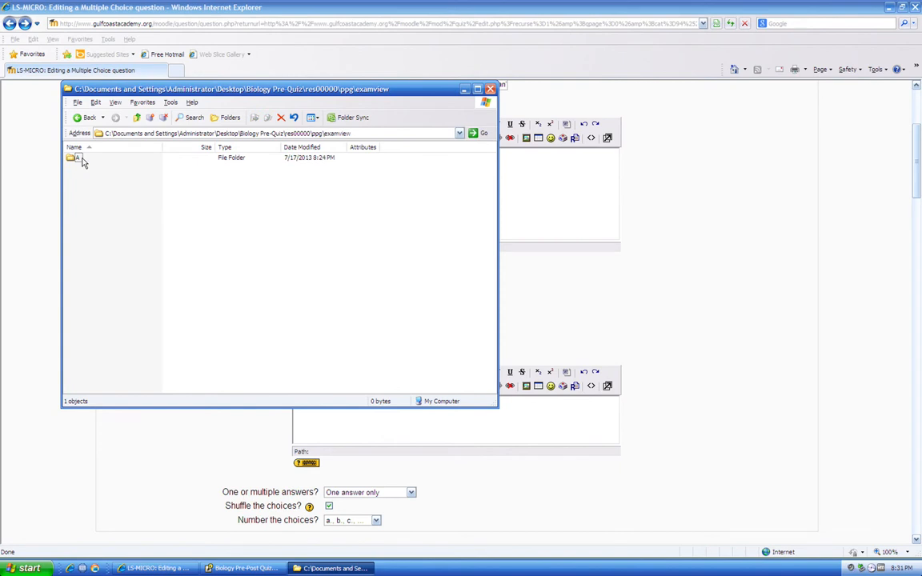
{"action": "double_click", "coordinate": [81, 160]}
{"action": "double_click", "coordinate": [88, 167]}
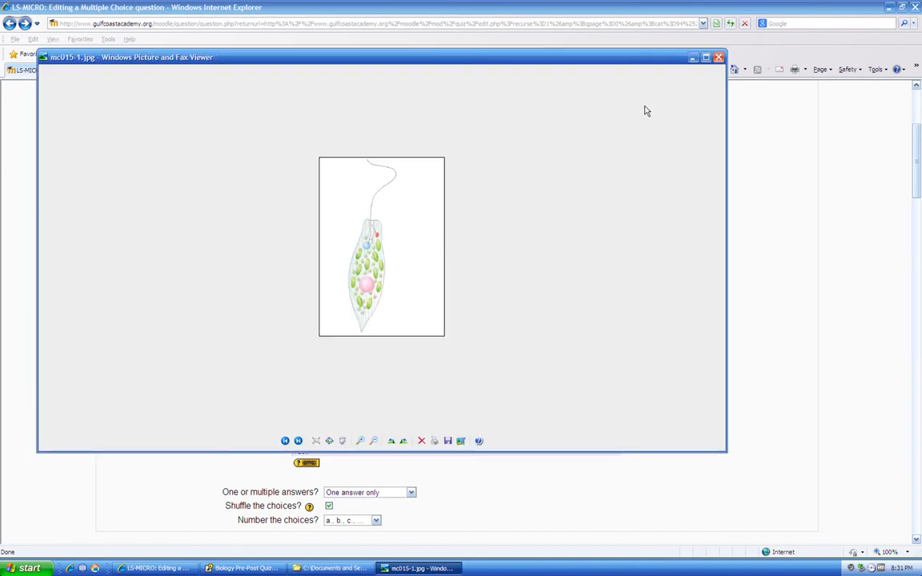
{"action": "left_click", "coordinate": [718, 58]}
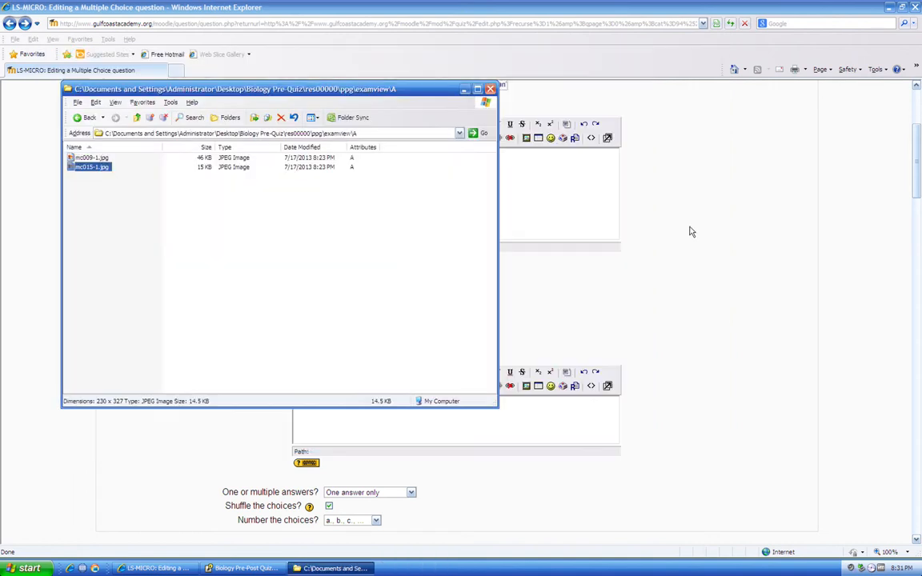
Return to the Moodle question editor in Internet Explorer and save the changes to "What specimen is this?"
{"action": "left_click", "coordinate": [676, 240]}
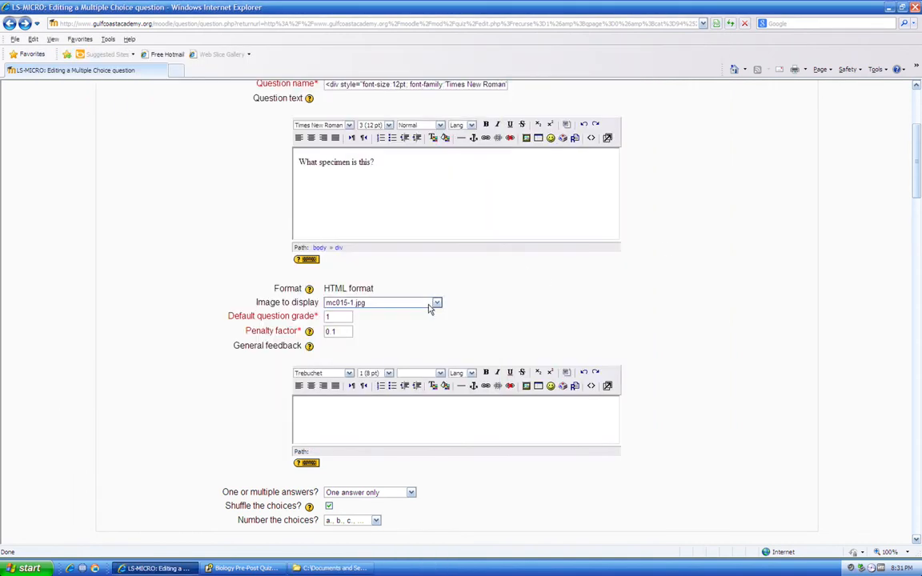
{"action": "scroll", "coordinate": [498, 329], "scroll_direction": "down", "scroll_amount": 20}
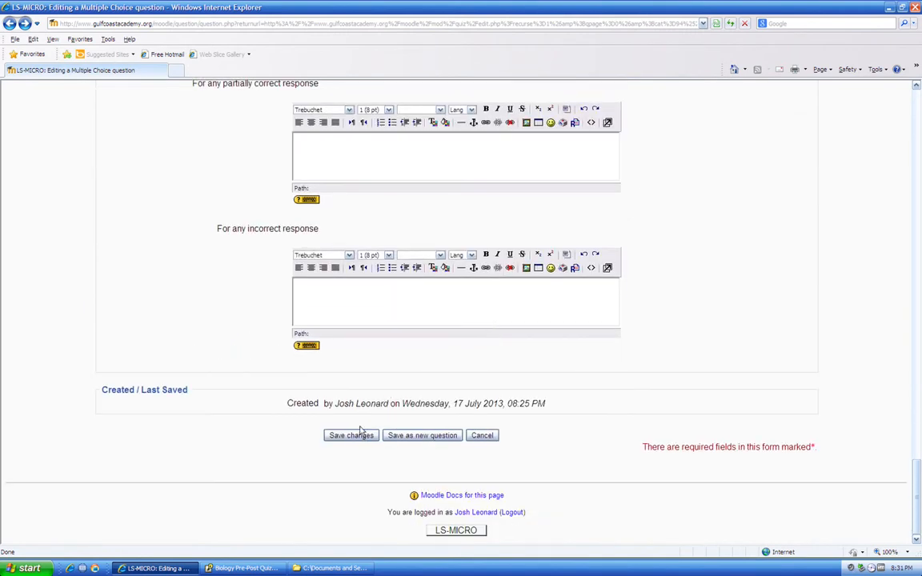
{"action": "left_click", "coordinate": [353, 435]}
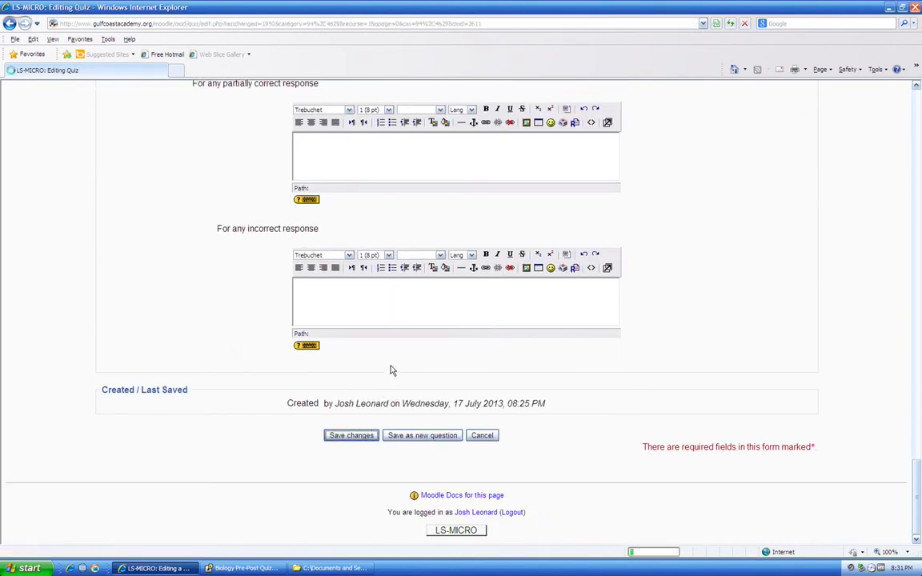
Preview the quiz question "What specimen is this?" in an enlarged window and examine its image and answer choices
{"action": "scroll", "coordinate": [330, 369], "scroll_direction": "down", "scroll_amount": 4}
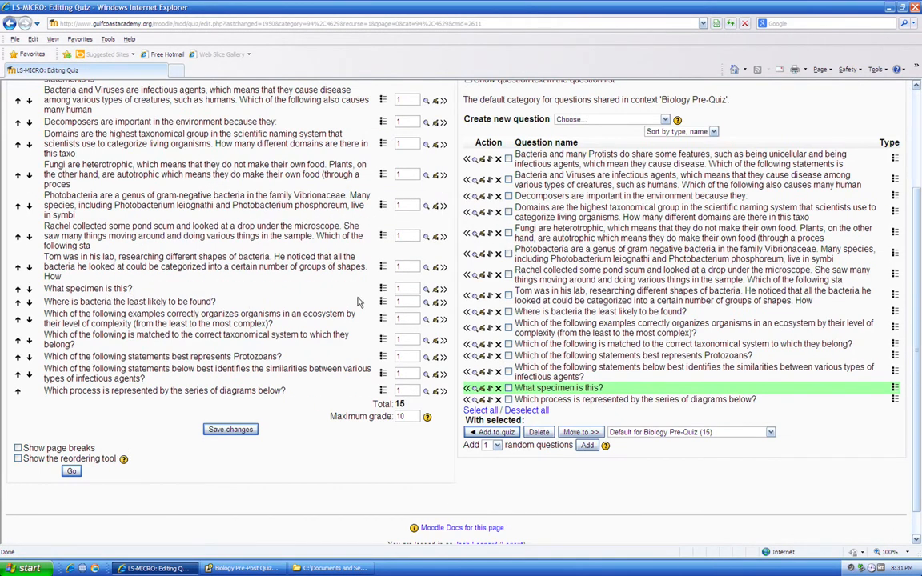
{"action": "left_click", "coordinate": [428, 290]}
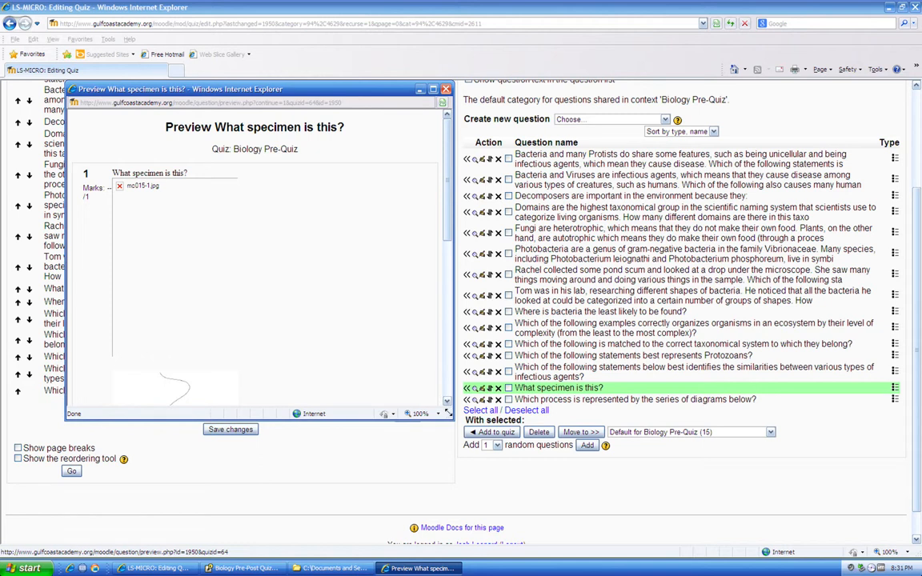
{"action": "left_click_drag", "start_coordinate": [448, 413], "coordinate": [519, 450]}
{"action": "scroll", "coordinate": [312, 306], "scroll_direction": "down", "scroll_amount": 5}
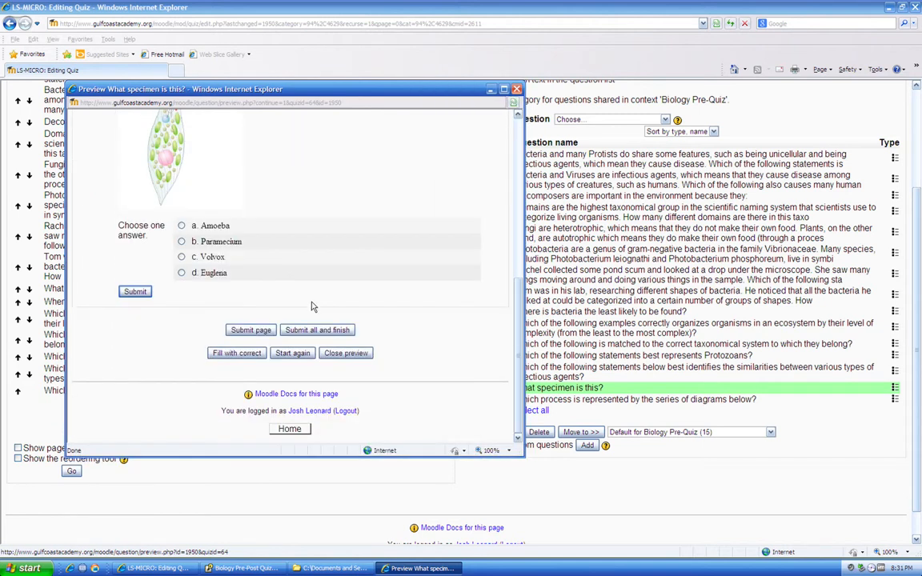
{"action": "scroll", "coordinate": [240, 240], "scroll_direction": "up", "scroll_amount": 5}
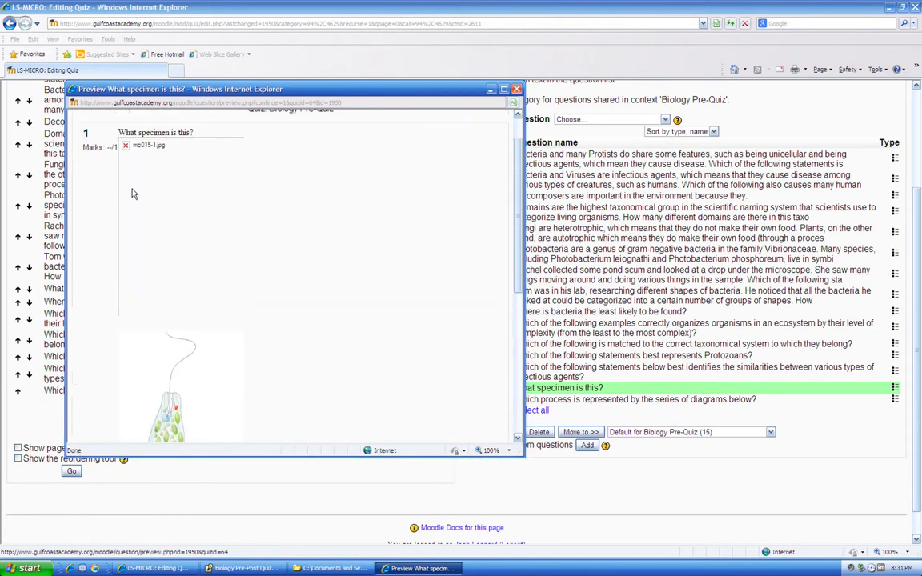
{"action": "scroll", "coordinate": [169, 210], "scroll_direction": "down", "scroll_amount": 5}
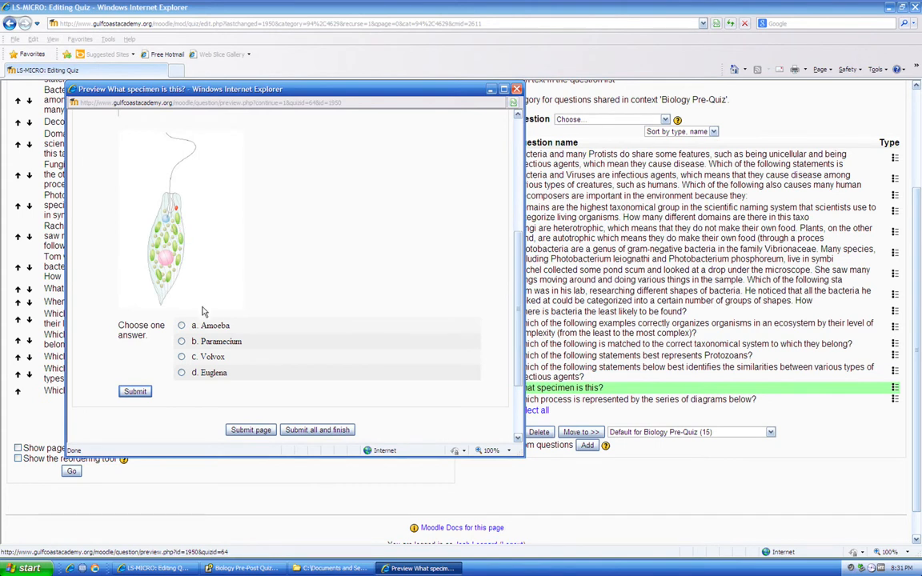
Test the specimen question by submitting the answer Euglena, check the marking, and close the preview
{"action": "left_click", "coordinate": [182, 373]}
{"action": "left_click", "coordinate": [133, 391]}
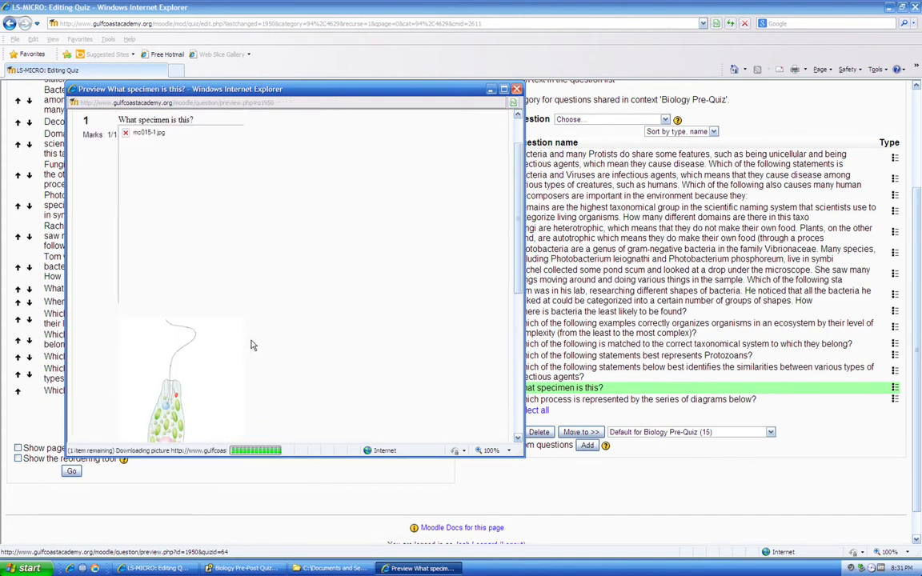
{"action": "scroll", "coordinate": [251, 345], "scroll_direction": "down", "scroll_amount": 6}
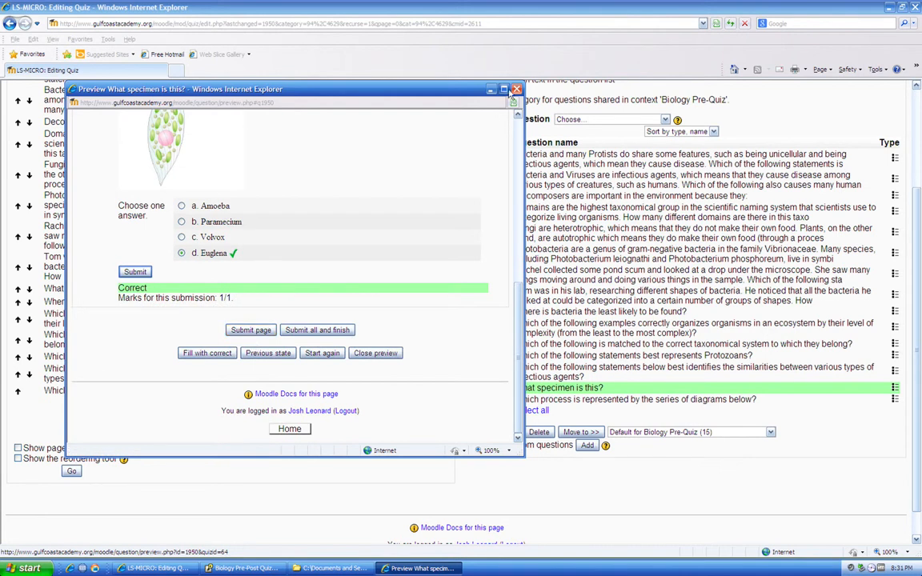
{"action": "left_click", "coordinate": [517, 89]}
Preview the quiz's first question, about features shared by Bacteria and Protists, and examine its text and answer choices
{"action": "scroll", "coordinate": [238, 216], "scroll_direction": "up", "scroll_amount": 4}
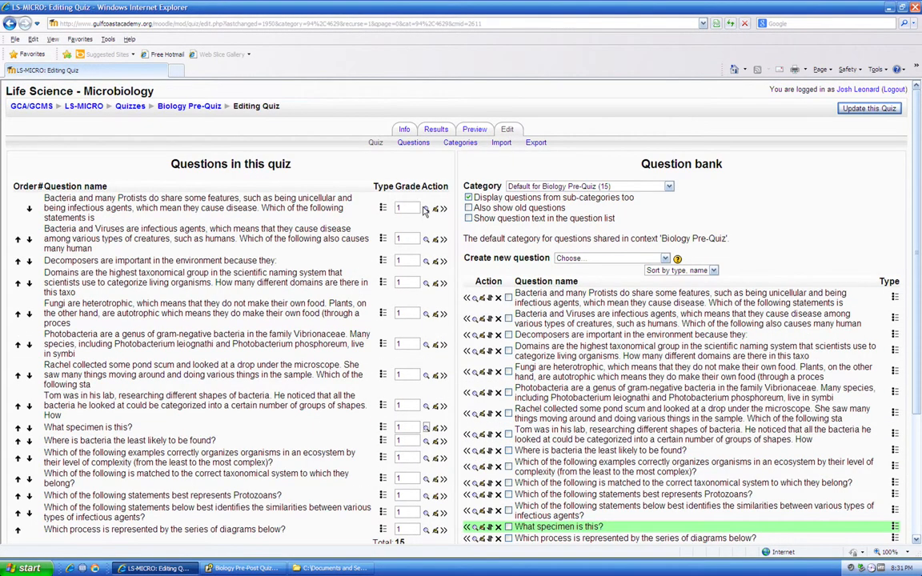
{"action": "left_click", "coordinate": [426, 208]}
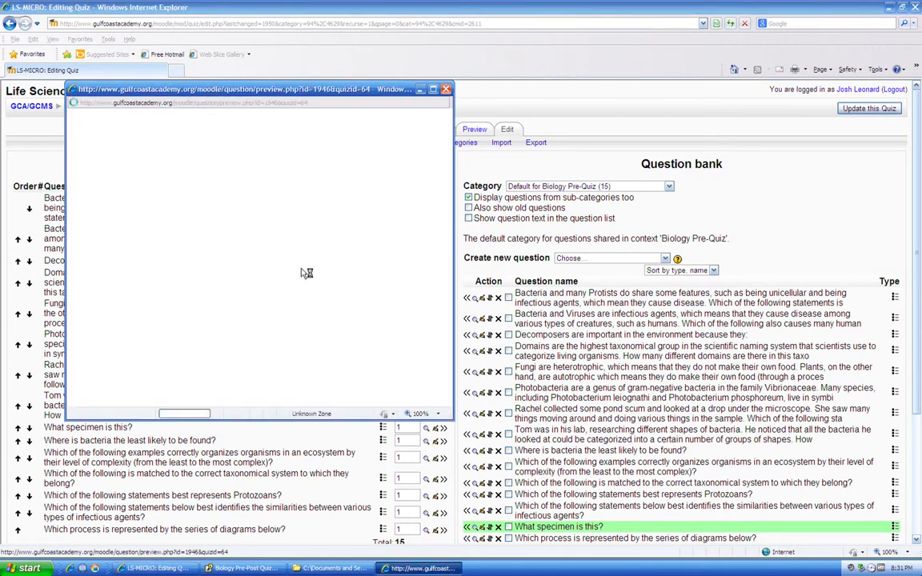
{"action": "scroll", "coordinate": [356, 296], "scroll_direction": "down", "scroll_amount": 2}
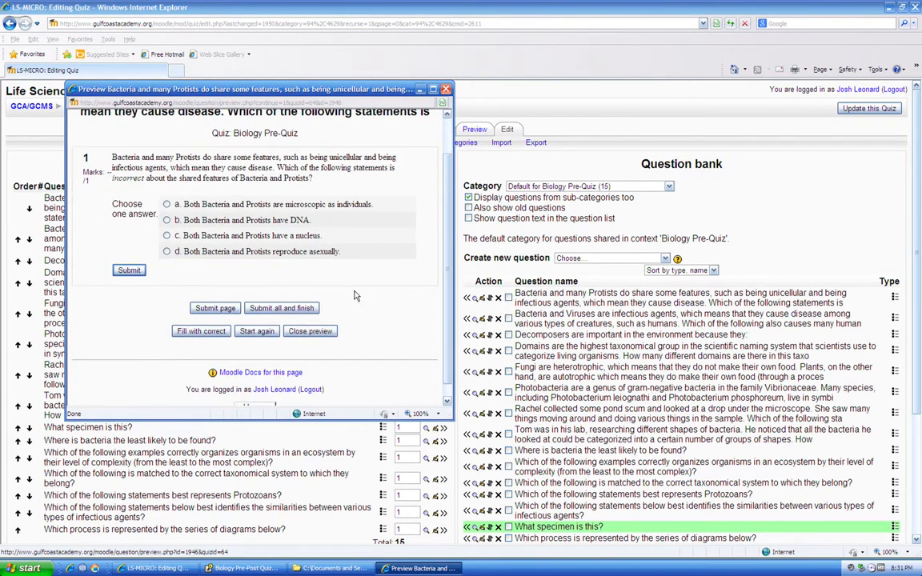
{"action": "scroll", "coordinate": [356, 296], "scroll_direction": "up", "scroll_amount": 1}
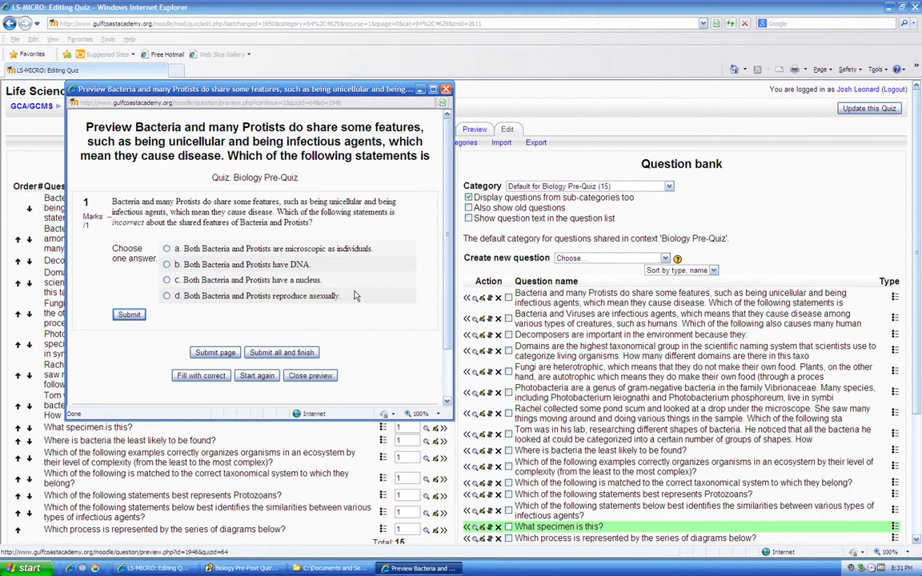
{"action": "scroll", "coordinate": [356, 296], "scroll_direction": "down", "scroll_amount": 1}
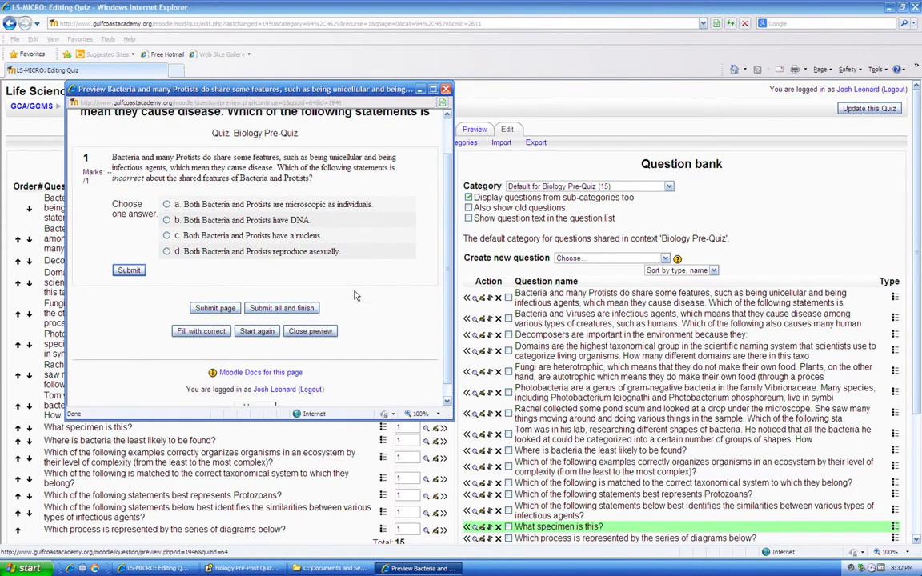
{"action": "scroll", "coordinate": [356, 291], "scroll_direction": "up", "scroll_amount": 1}
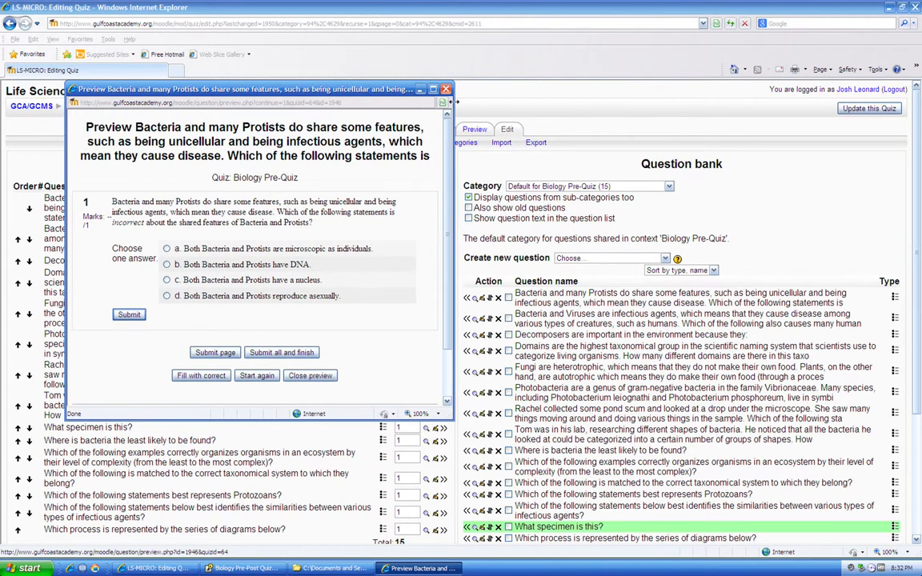